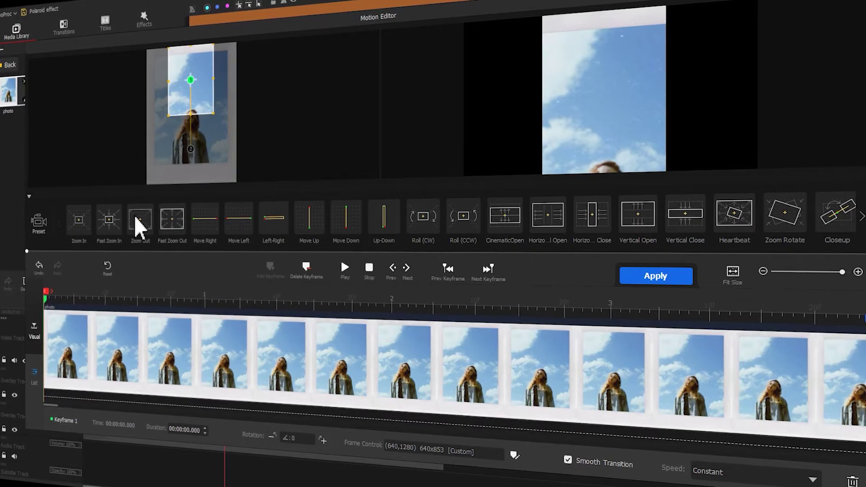
Size keyframe 1's frame to the full polaroid and move it above the photo so it starts blank.
left_click_drag(167, 124, 139, 184)
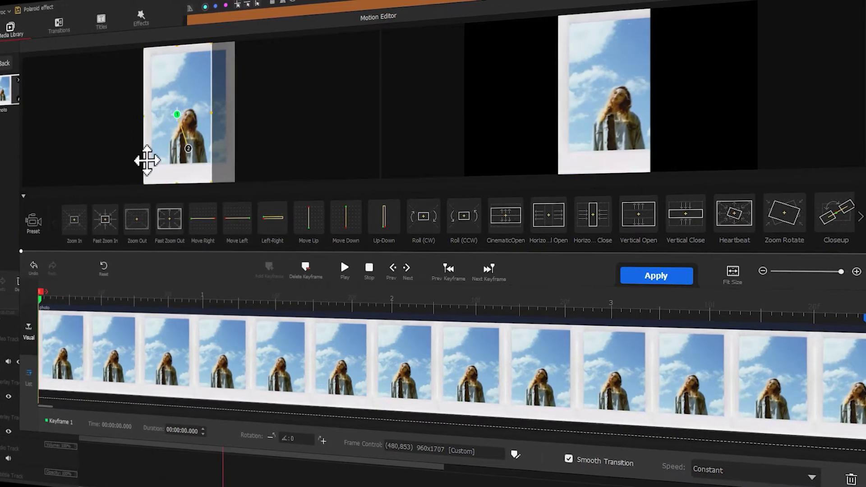
left_click_drag(213, 35, 228, 42)
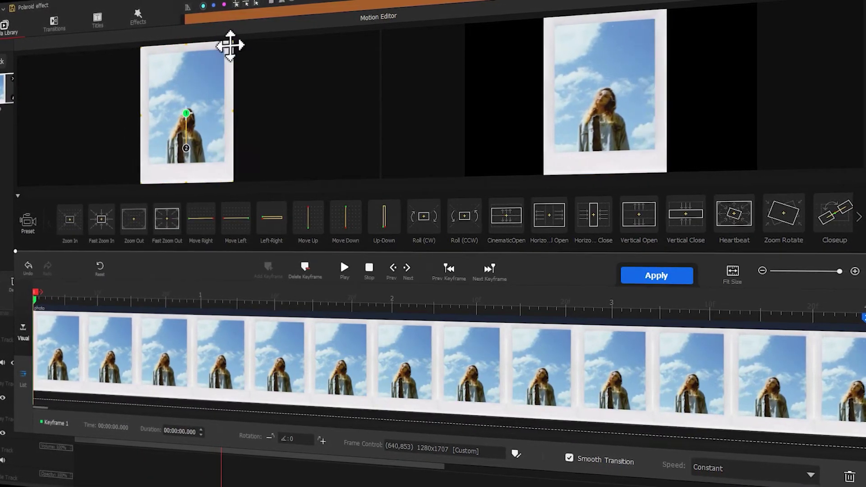
left_click_drag(188, 130, 187, 5)
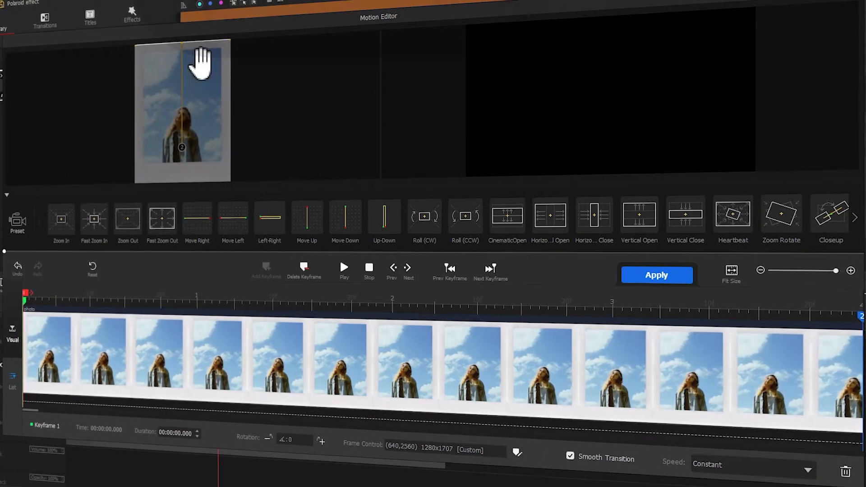
Add keyframe 2 at 00:00:04 with its frame stretched over the whole polaroid.
left_click(460, 309)
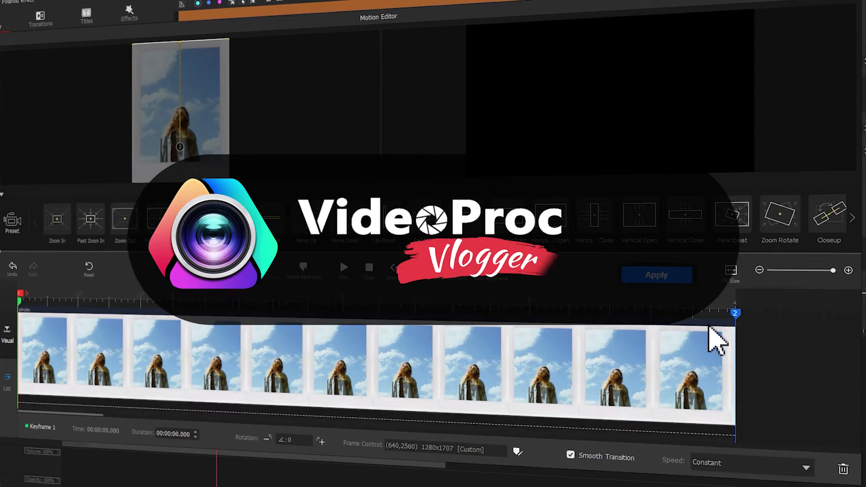
left_click(739, 315)
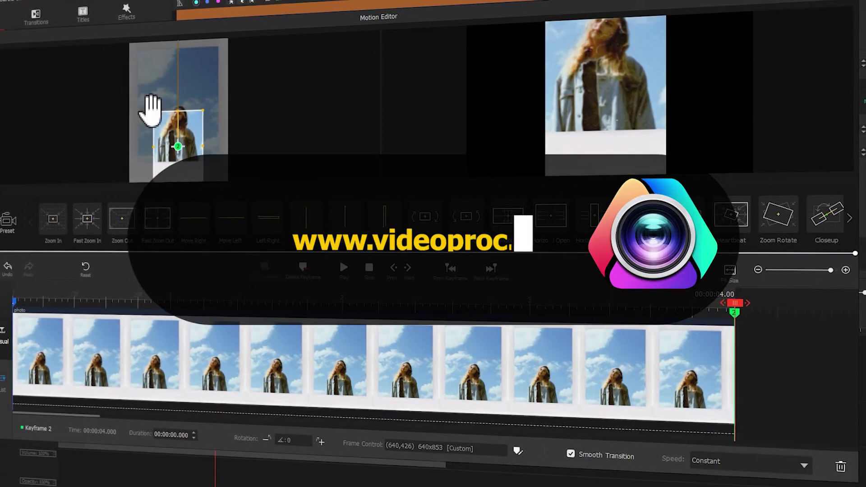
left_click_drag(154, 112, 121, 44)
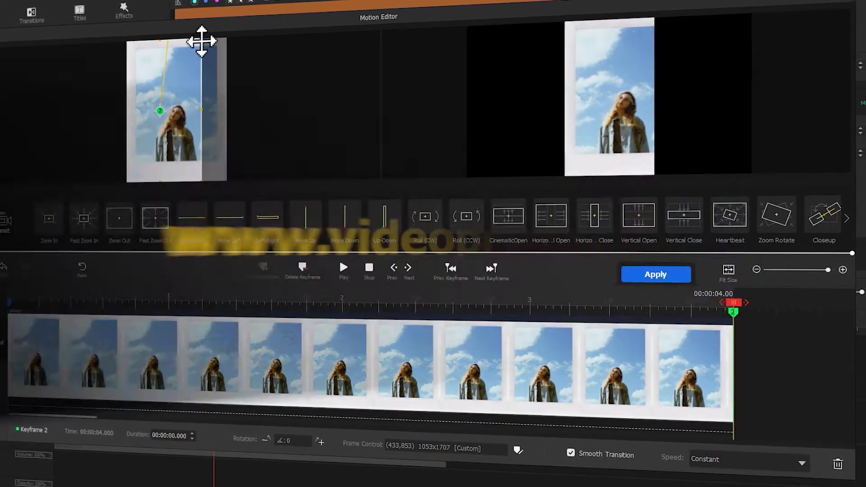
left_click_drag(201, 35, 230, 36)
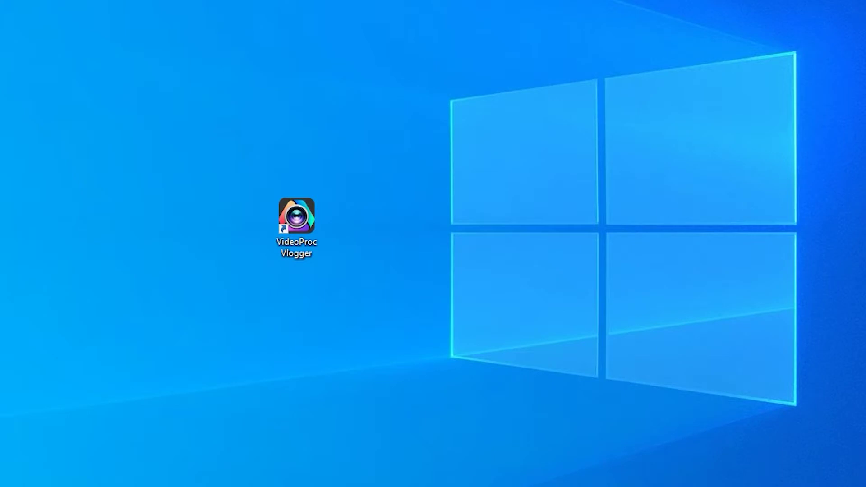
Launch VideoProc Vlogger and create a new project named 'Polaroid effect'.
double_click(315, 218)
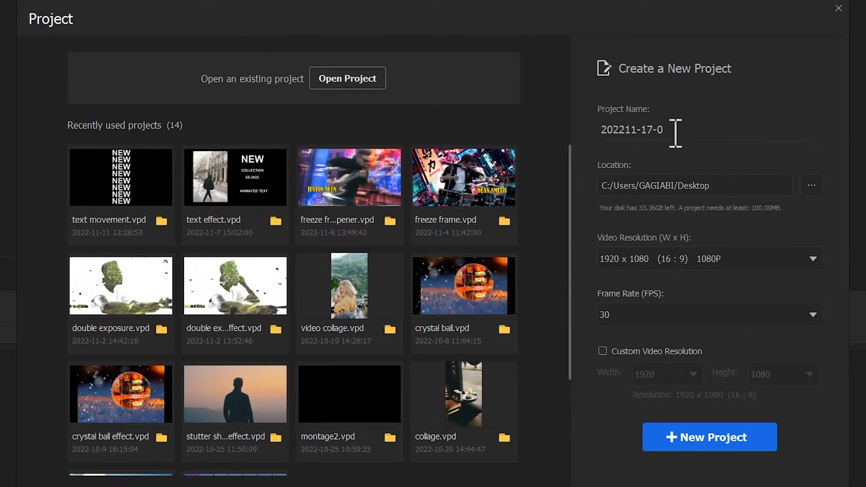
double_click(676, 132)
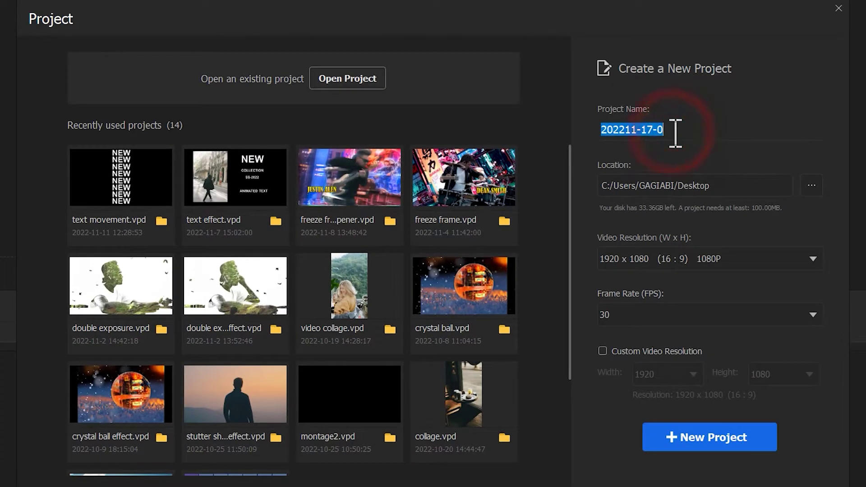
type("Polaroid effect")
left_click(667, 439)
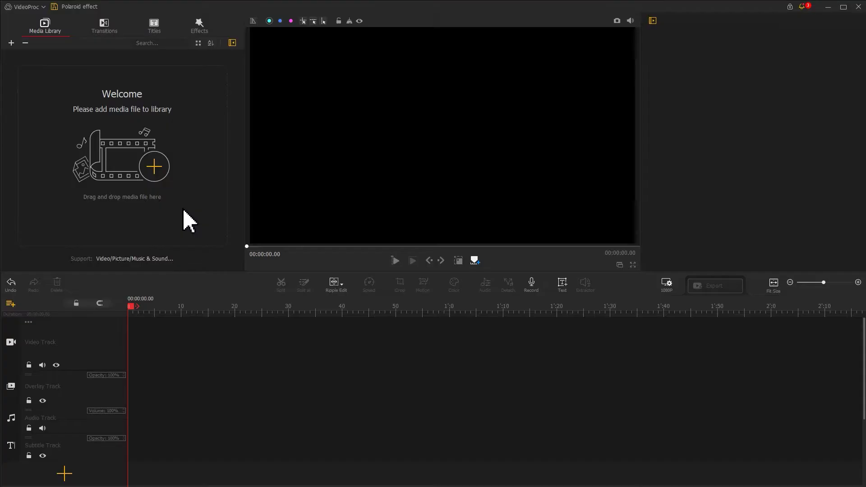
Import the camera picture and the photo into the Media Library.
left_click(161, 174)
left_click(143, 87)
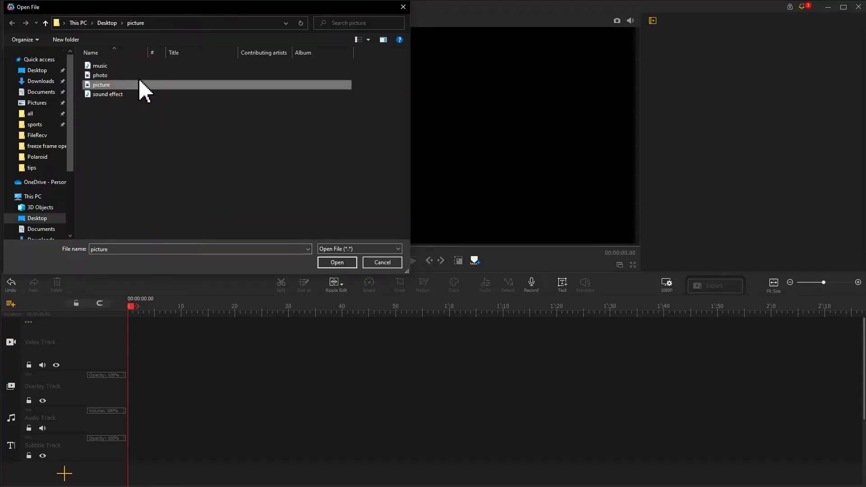
left_click(143, 74, "shift")
left_click(338, 262)
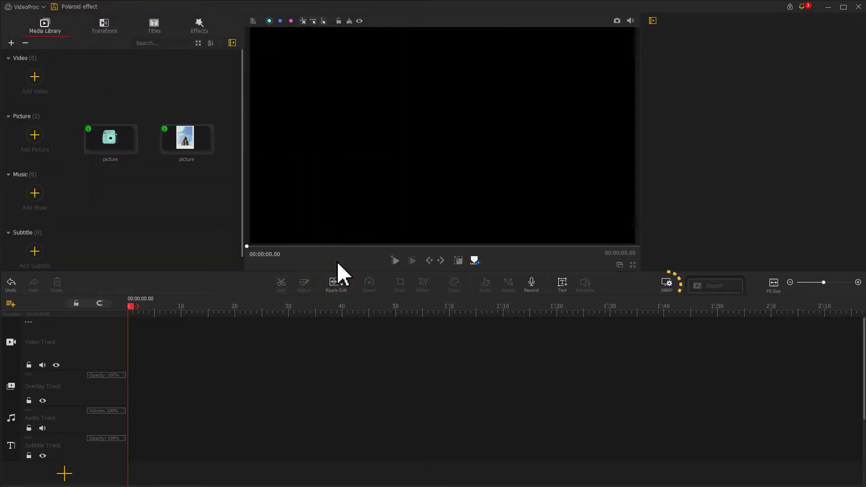
Set the 1080P project background to Custom with a pasted brown hex colour.
left_click(665, 285)
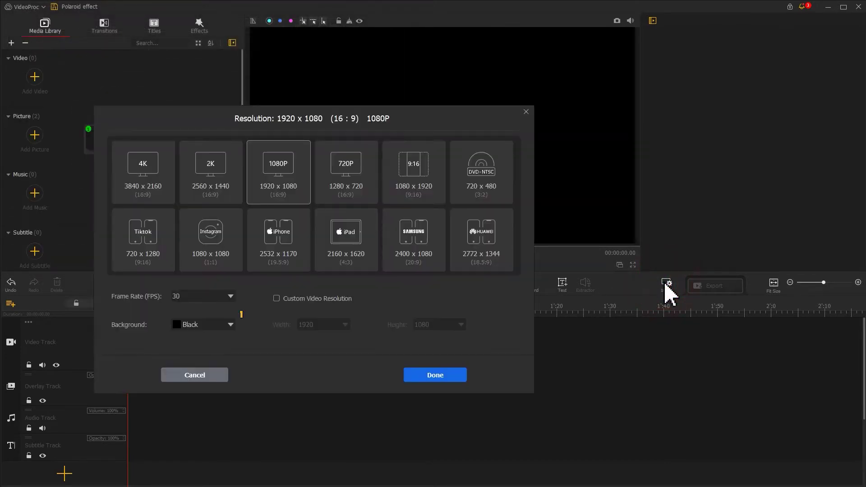
left_click(231, 326)
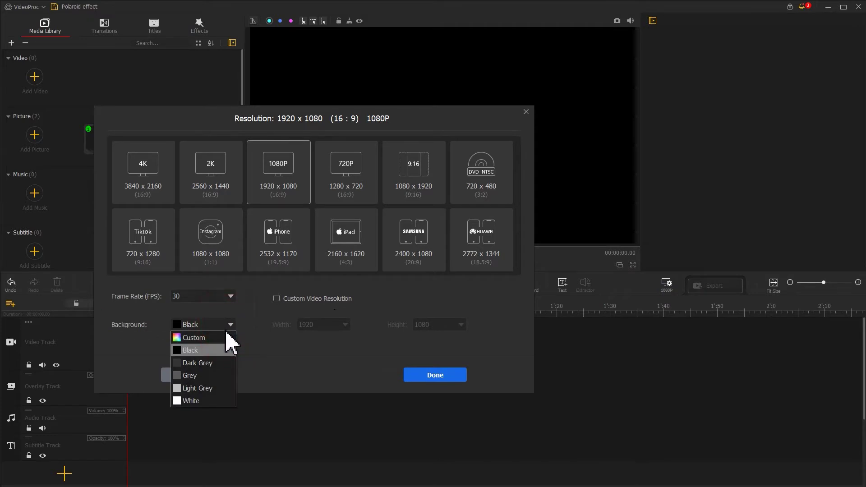
left_click(226, 337)
double_click(266, 325)
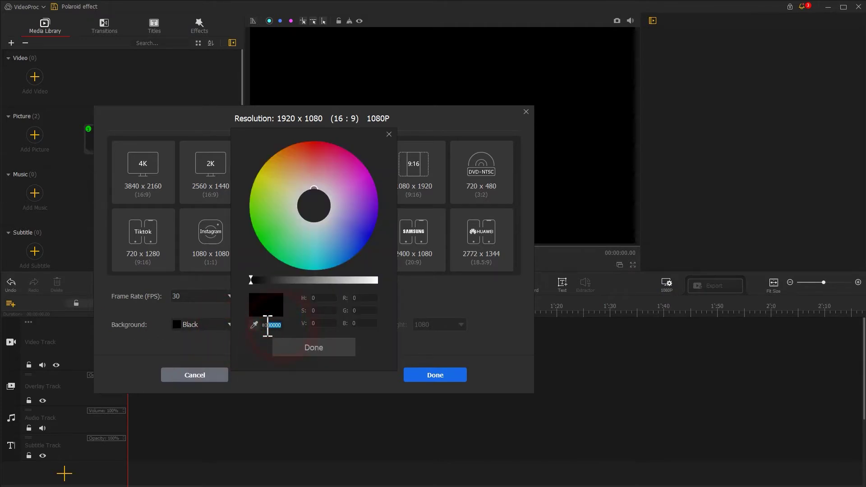
key("ctrl+v")
left_click(300, 353)
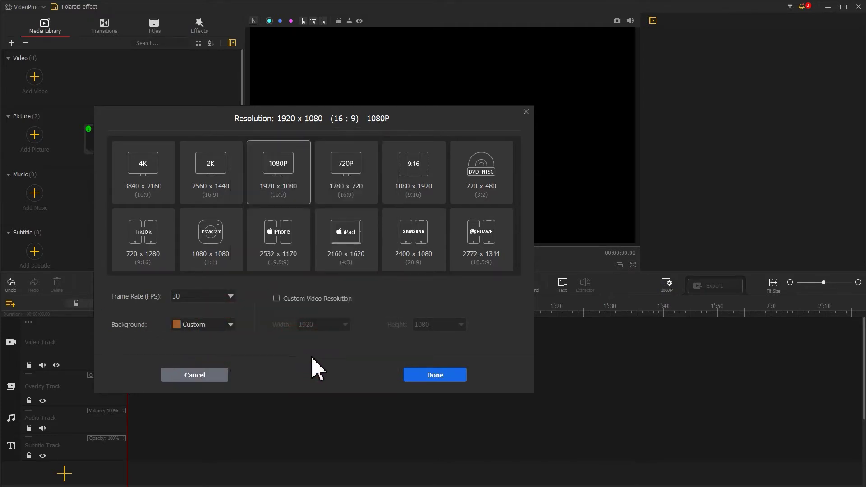
left_click(432, 377)
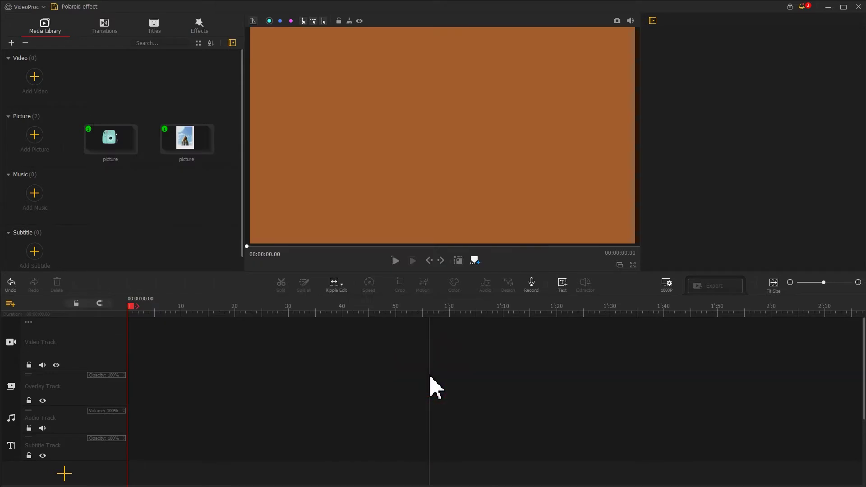
Add a new overlay track for the camera picture.
left_click(70, 403)
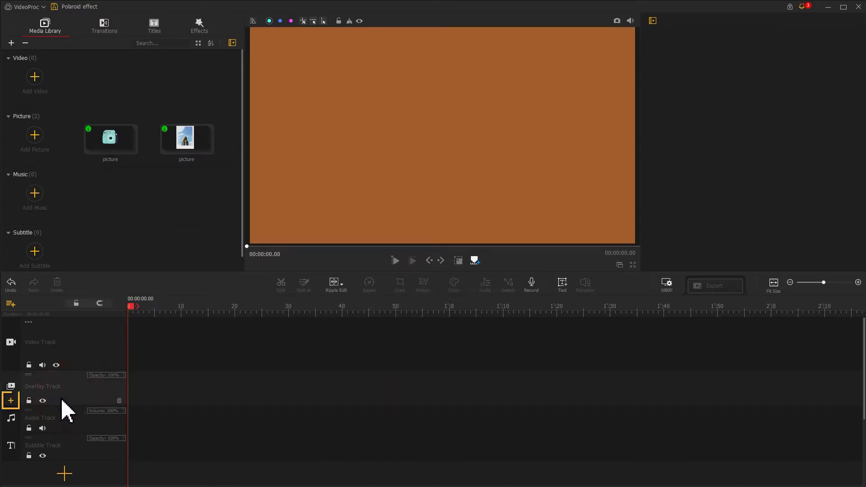
left_click(11, 400)
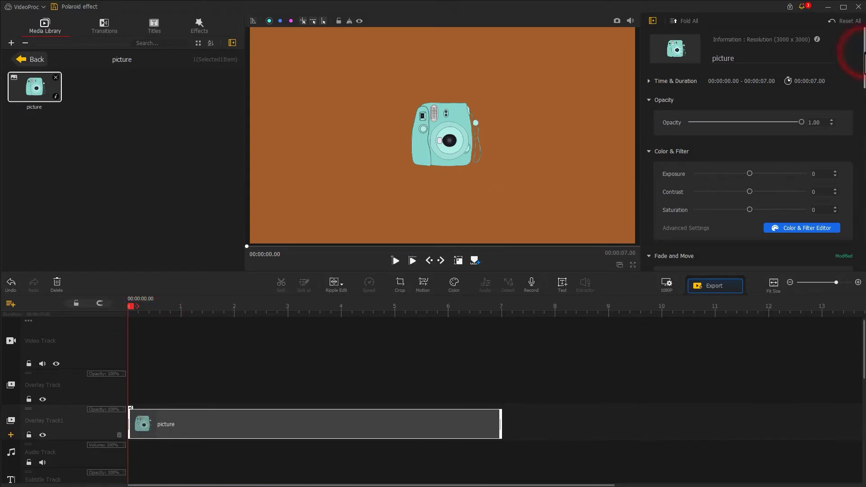
left_click_drag(863, 52, 864, 130)
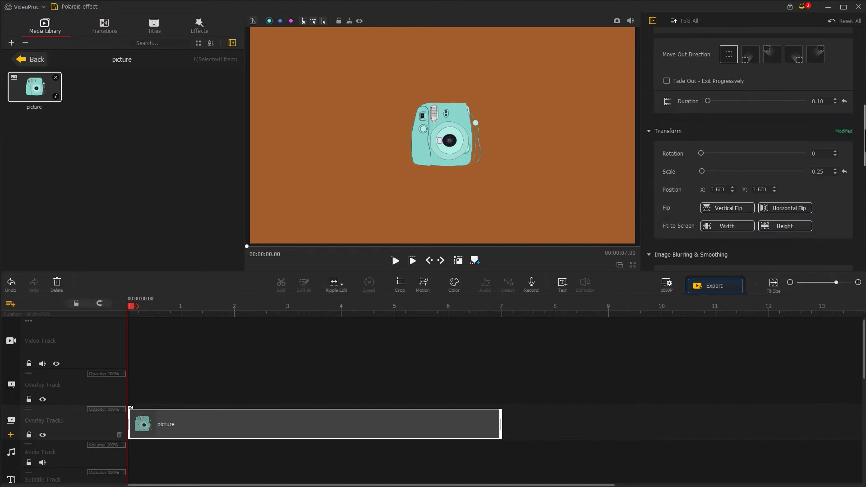
Fit the camera to screen height and set its position to Y 0.148, X 0.474.
left_click(789, 228)
left_click(757, 190)
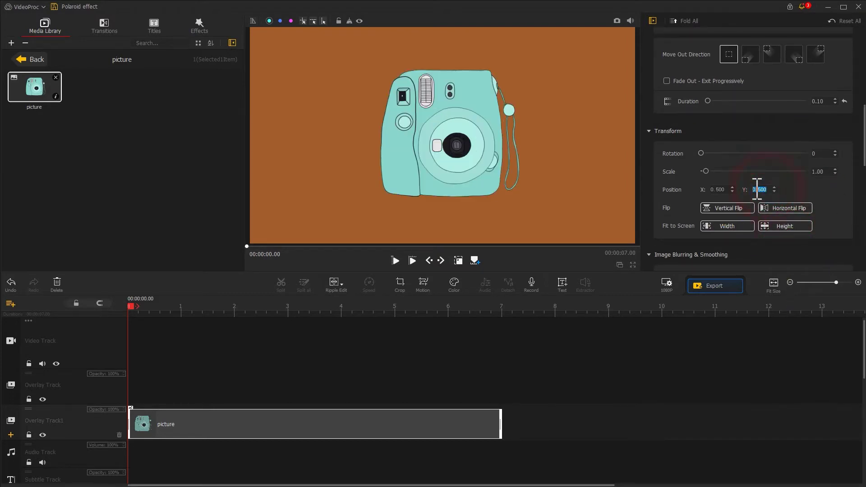
type("148")
key("Return")
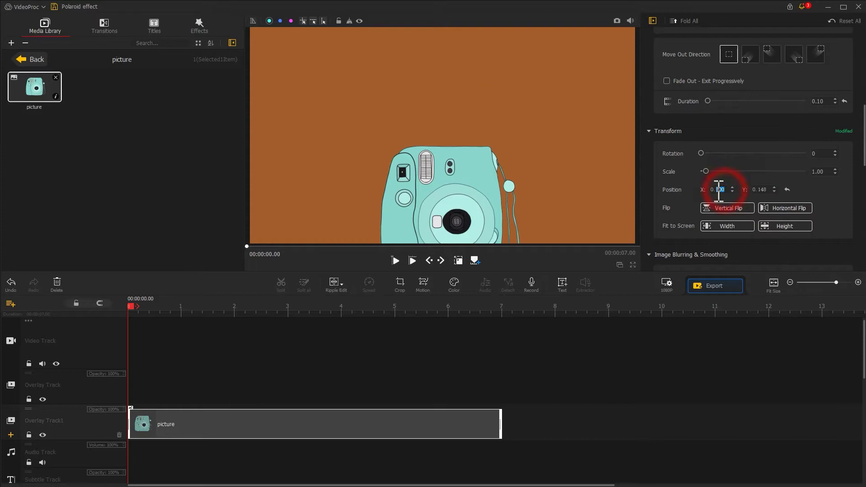
type("474")
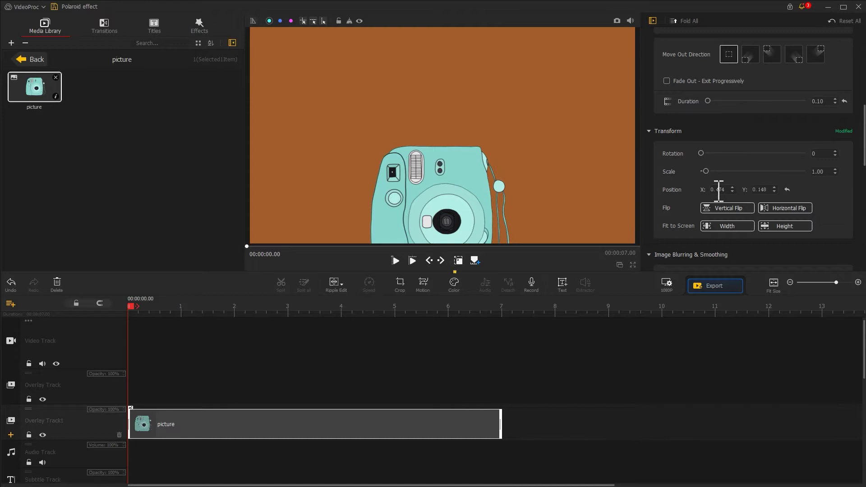
Recolor the camera with green Hue -100, Saturation 8 and Exposure 32, then apply.
left_click(455, 284)
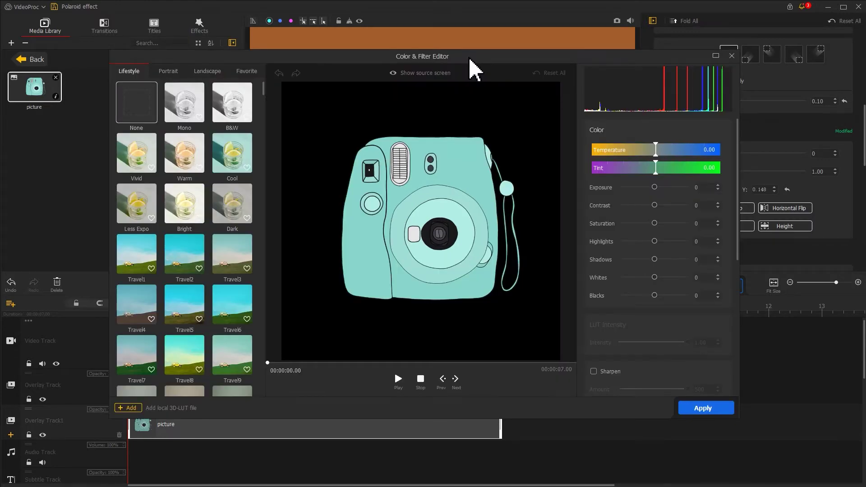
left_click_drag(739, 126, 739, 239)
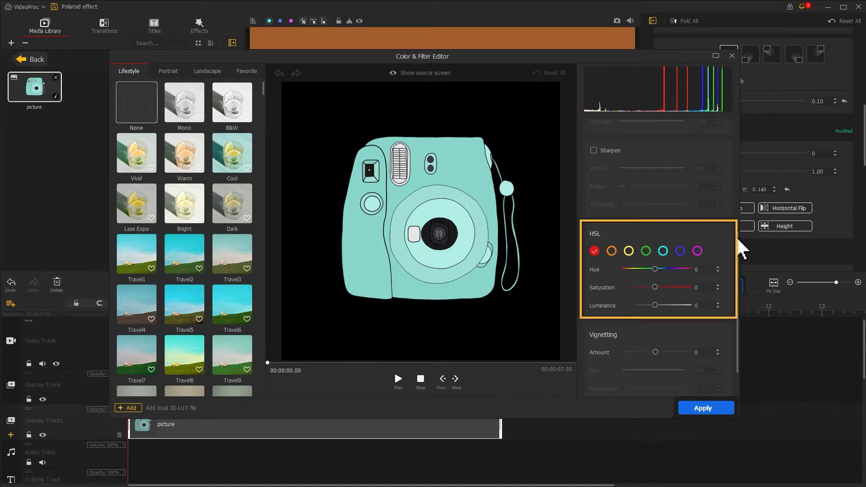
left_click(648, 252)
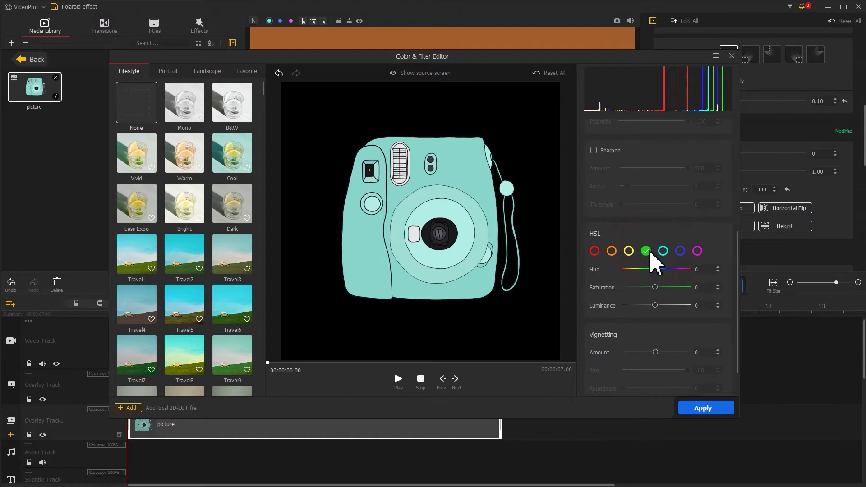
left_click_drag(657, 273, 609, 272)
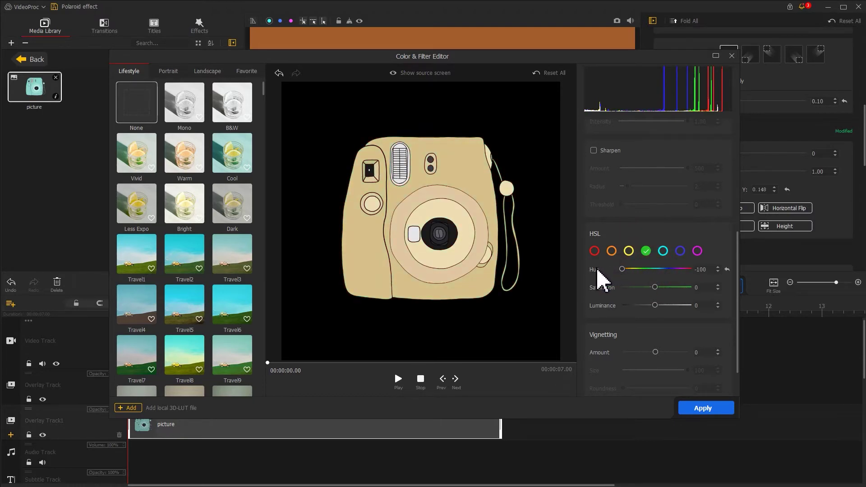
left_click_drag(655, 288, 659, 288)
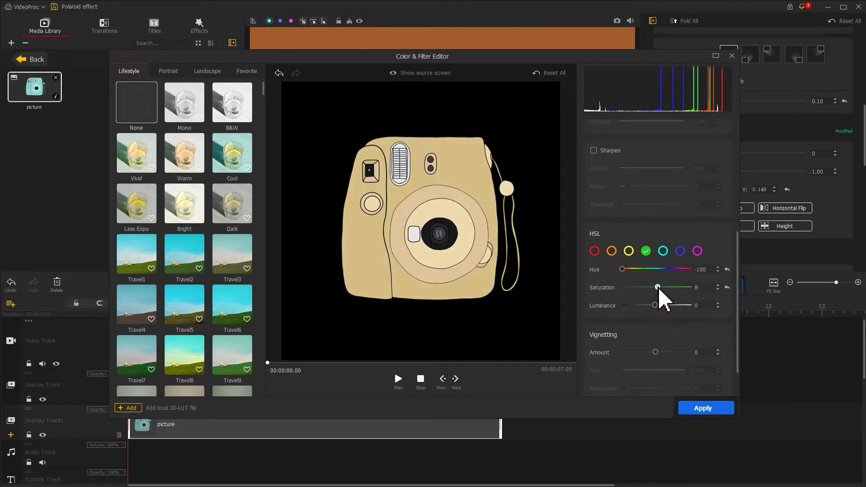
left_click_drag(737, 288, 737, 161)
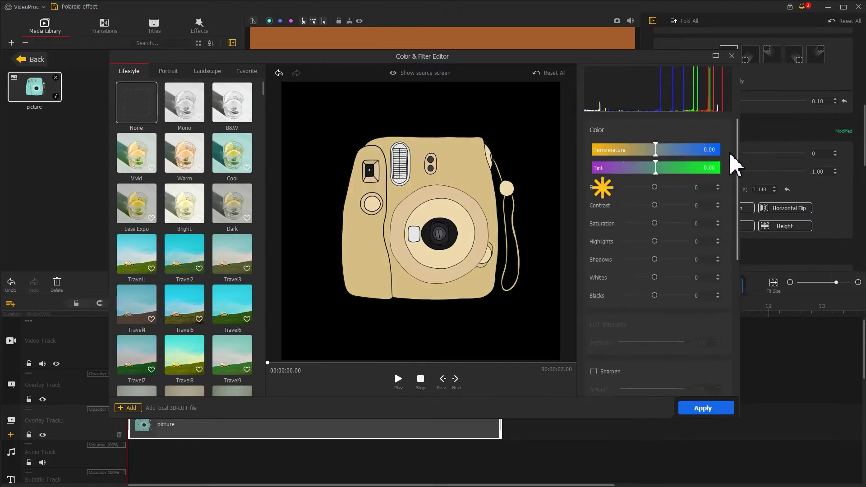
left_click_drag(657, 188, 666, 188)
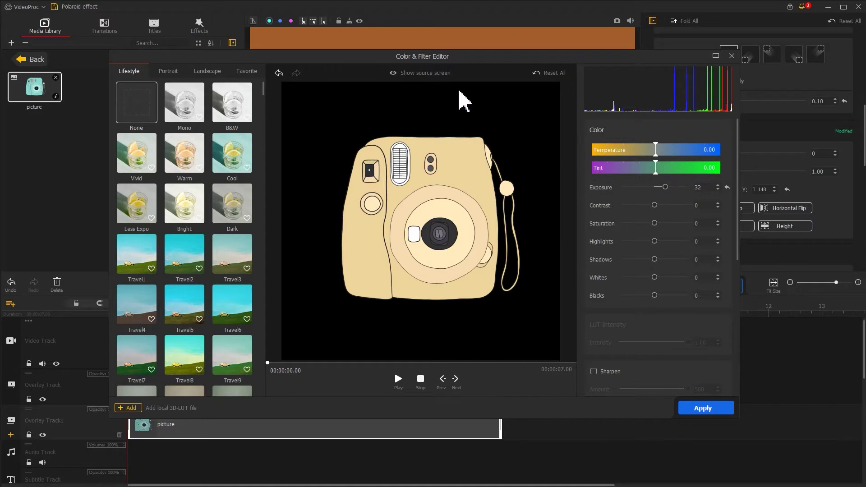
left_click(432, 77)
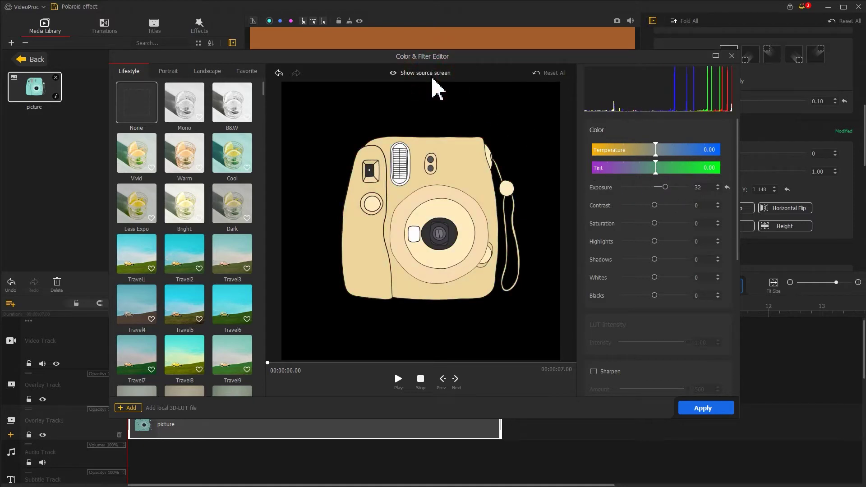
left_click(721, 408)
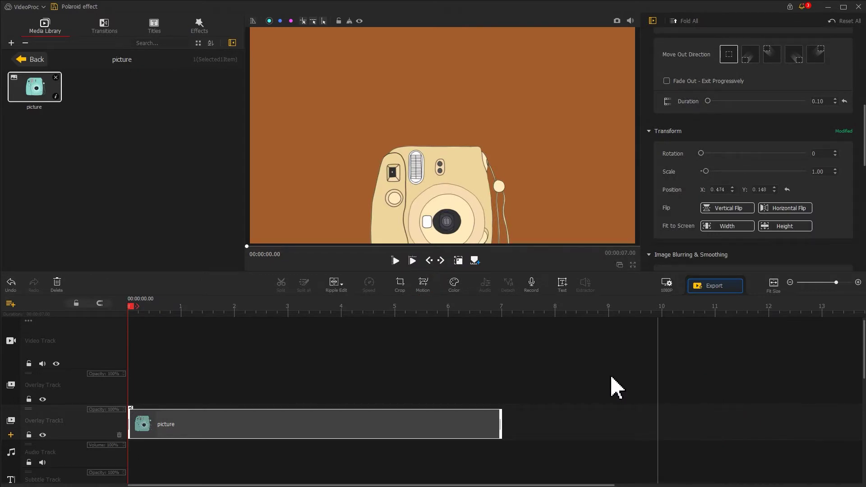
Apply the Move Down preset and raise keyframe 1's square frame so the camera starts off-screen.
left_click(424, 285)
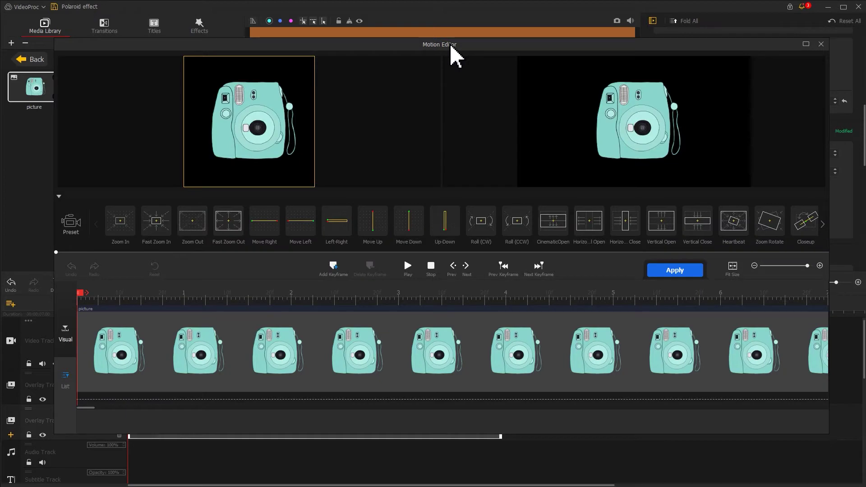
left_click(414, 233)
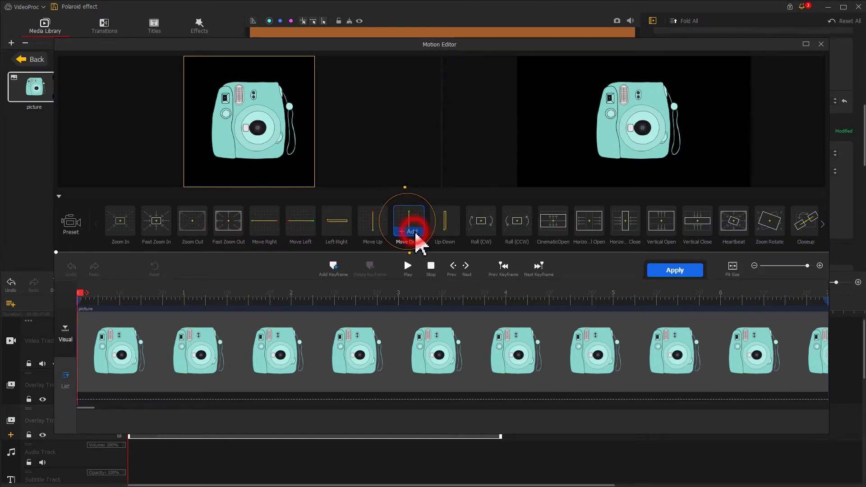
left_click(389, 309)
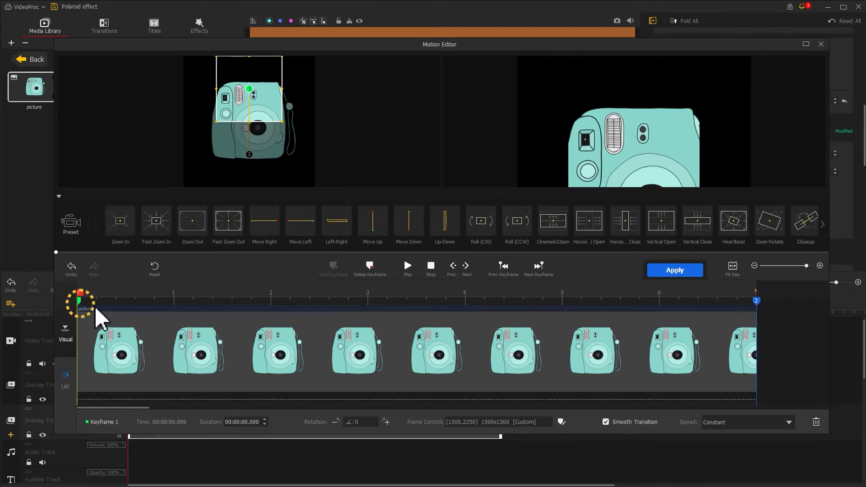
left_click(80, 304)
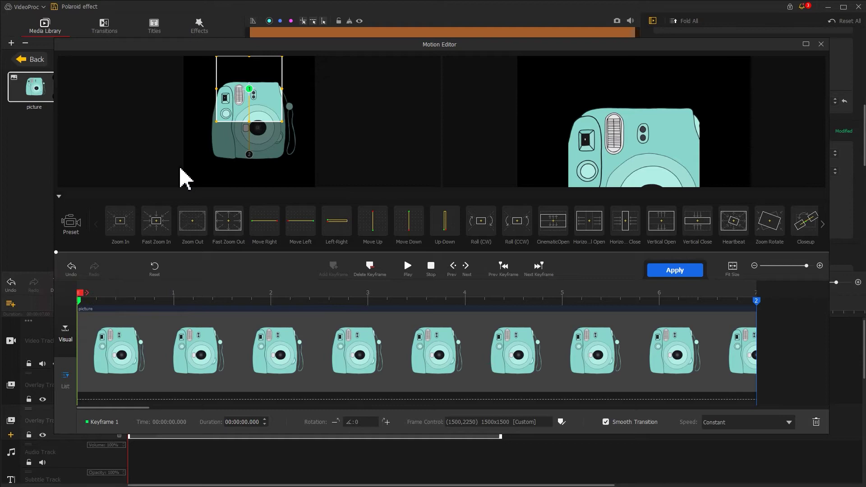
left_click_drag(217, 121, 179, 186)
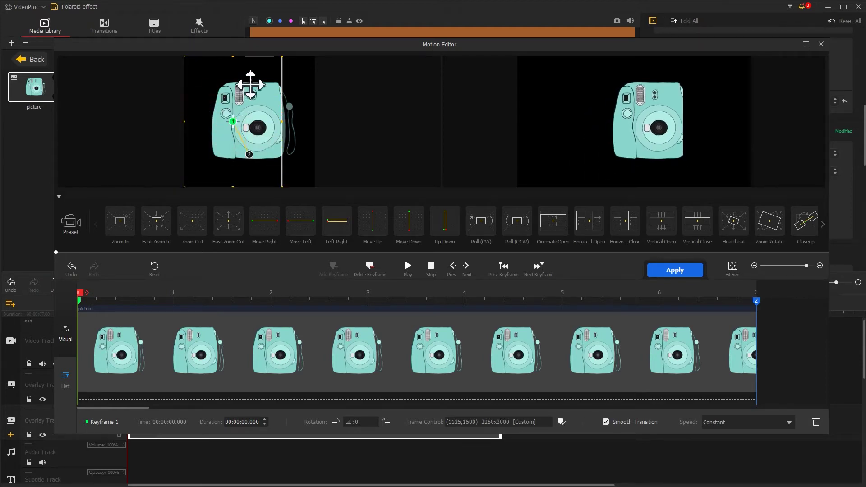
left_click_drag(281, 57, 319, 57)
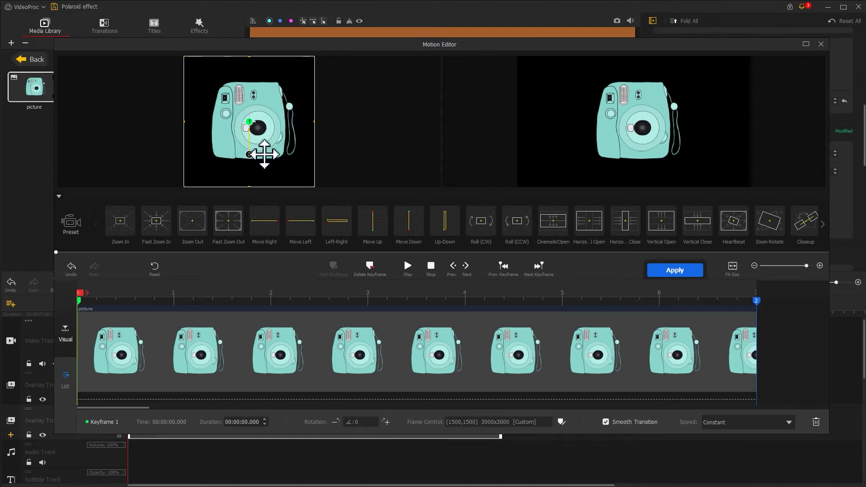
left_click_drag(265, 145, 264, 5)
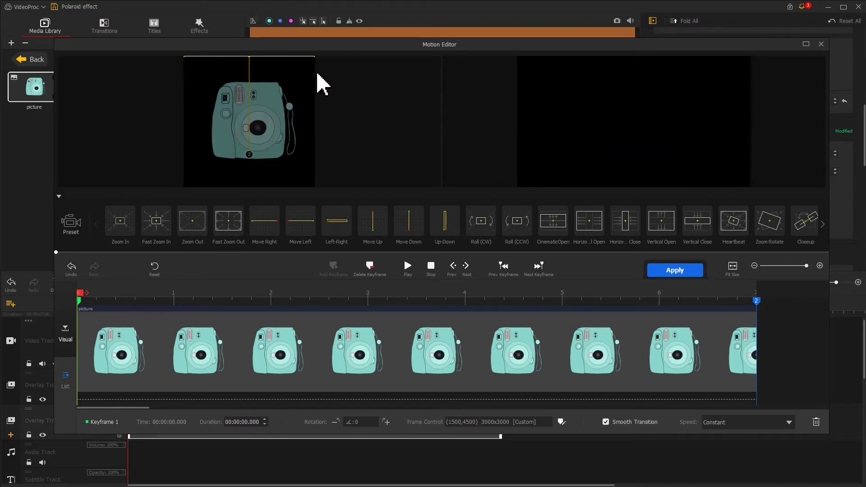
Frame the whole camera at keyframe 2, move it to 3 seconds, and play back.
left_click(757, 301)
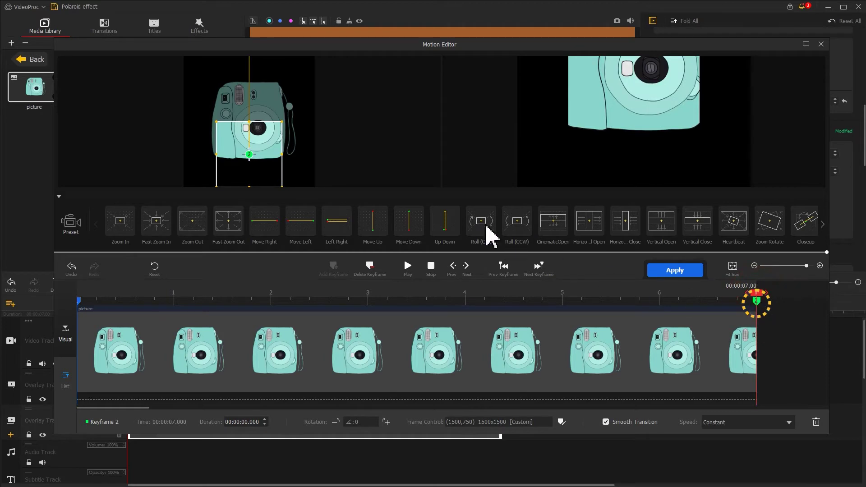
left_click_drag(216, 121, 178, 54)
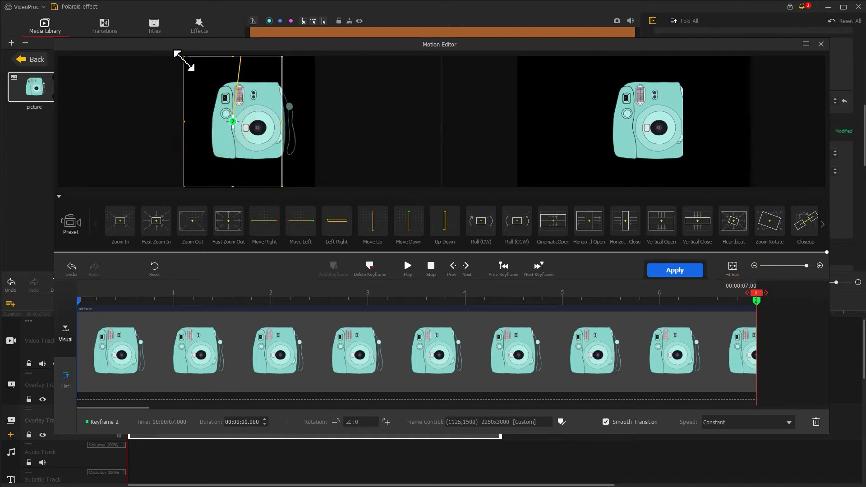
left_click_drag(283, 56, 313, 57)
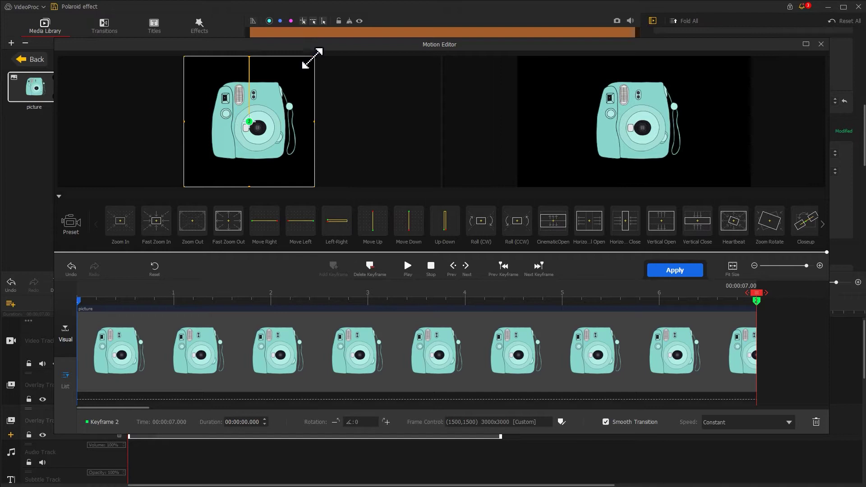
left_click(753, 301)
left_click_drag(752, 300, 370, 303)
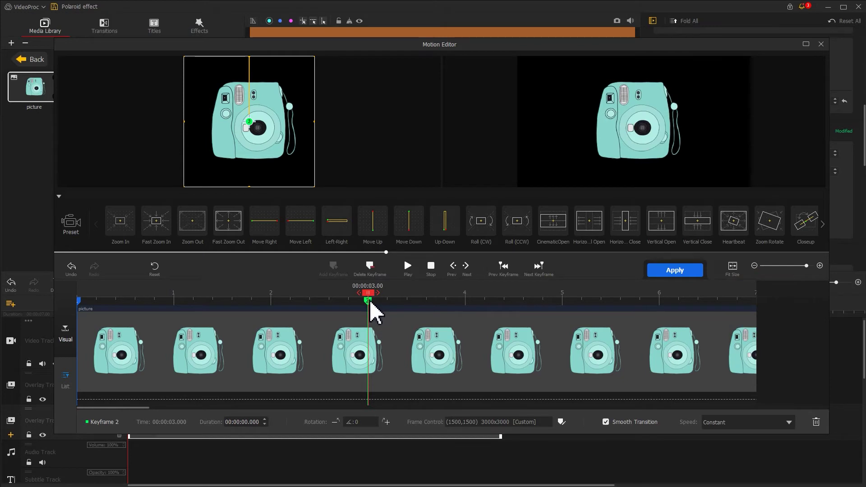
left_click(84, 292)
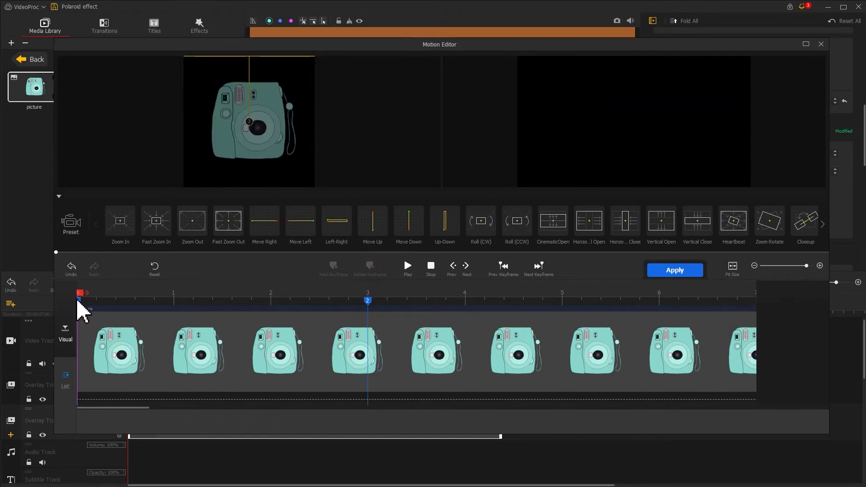
key("space")
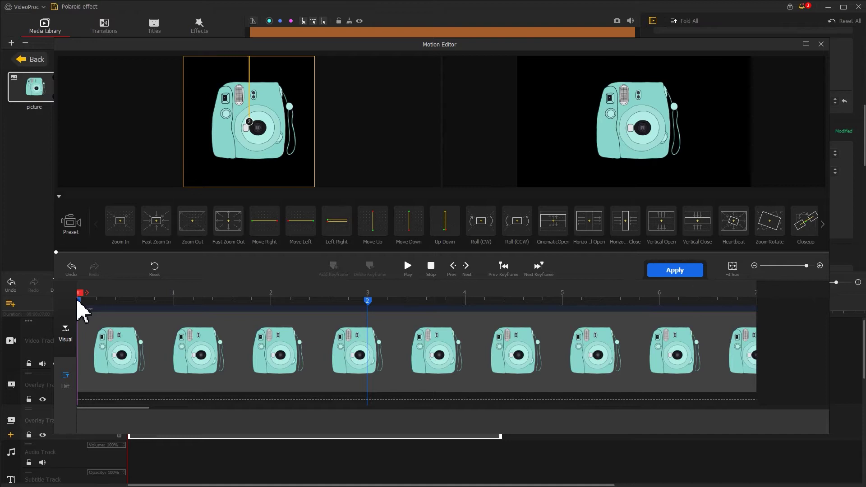
Apply the camera motion, then place the photo on an overlay track from 3 s to 7 s.
left_click(681, 270)
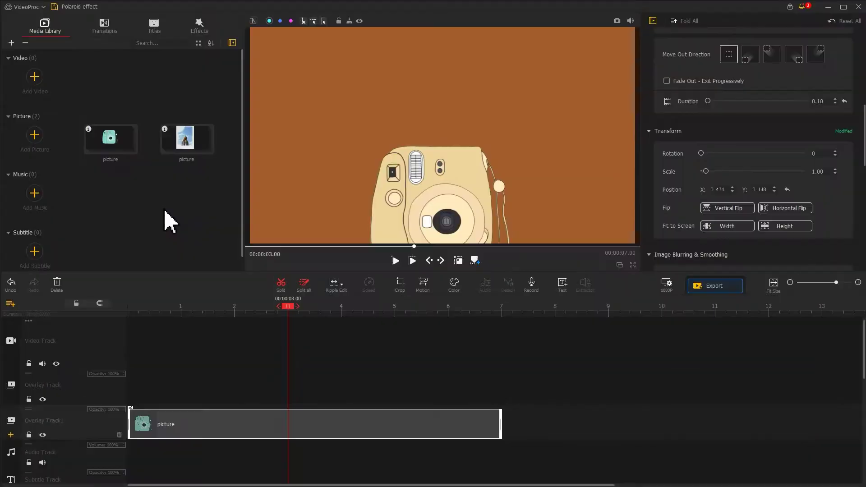
double_click(186, 143)
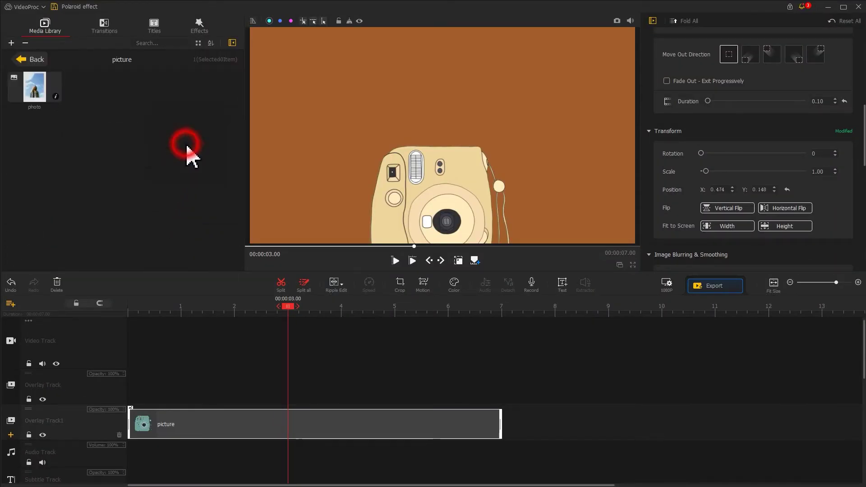
left_click_drag(34, 88, 302, 397)
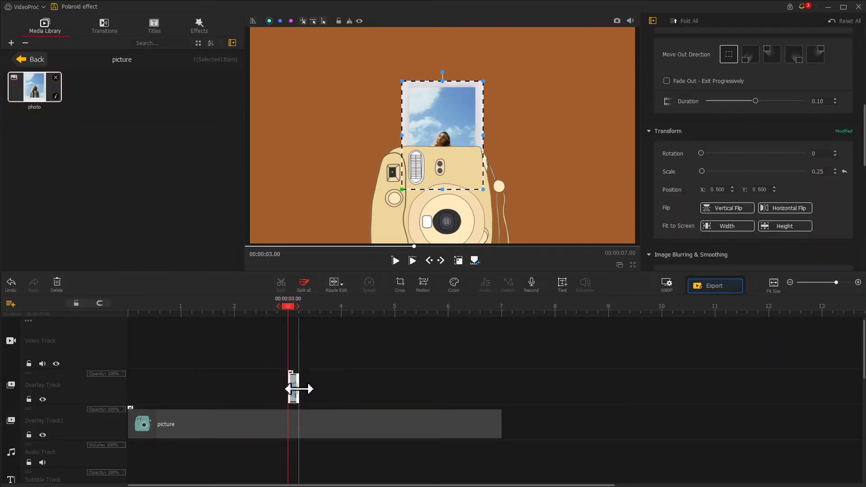
left_click_drag(347, 395, 502, 406)
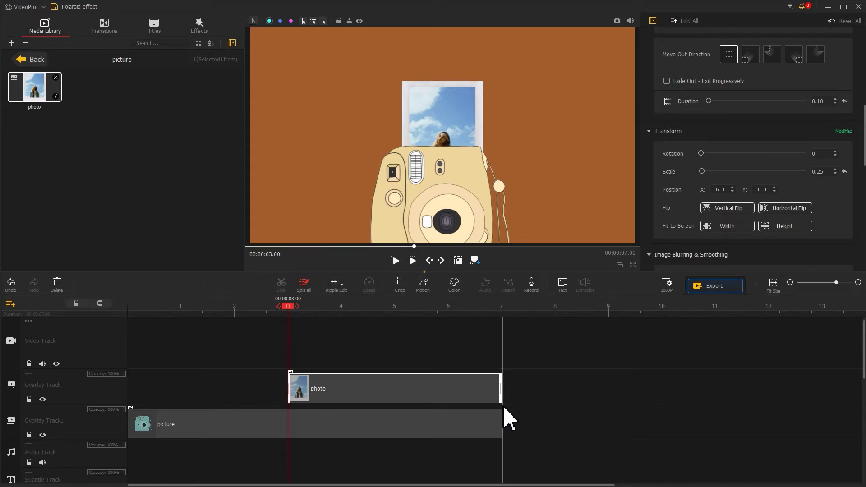
left_click(423, 285)
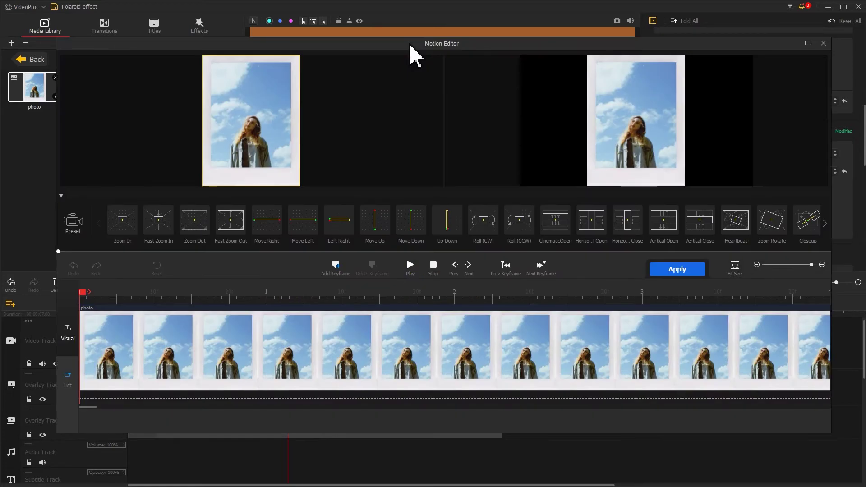
Add the Move Down preset to the photo and raise its enlarged start frame above the picture.
left_click(413, 239)
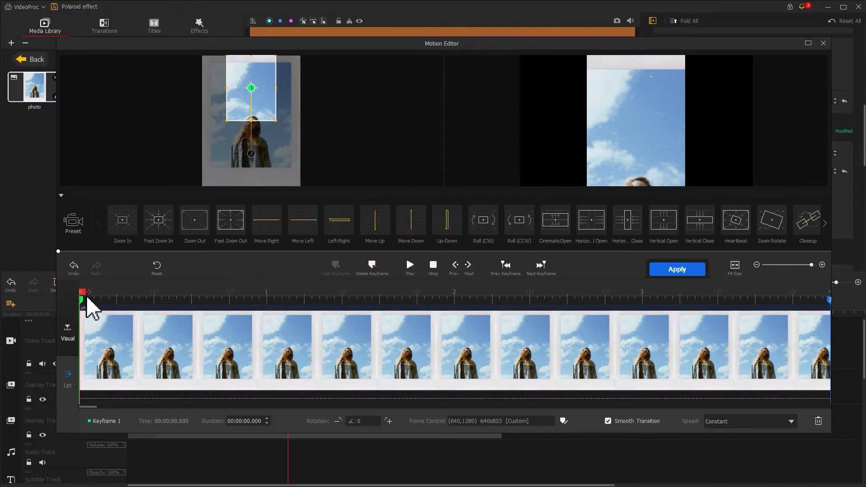
left_click_drag(226, 120, 193, 179)
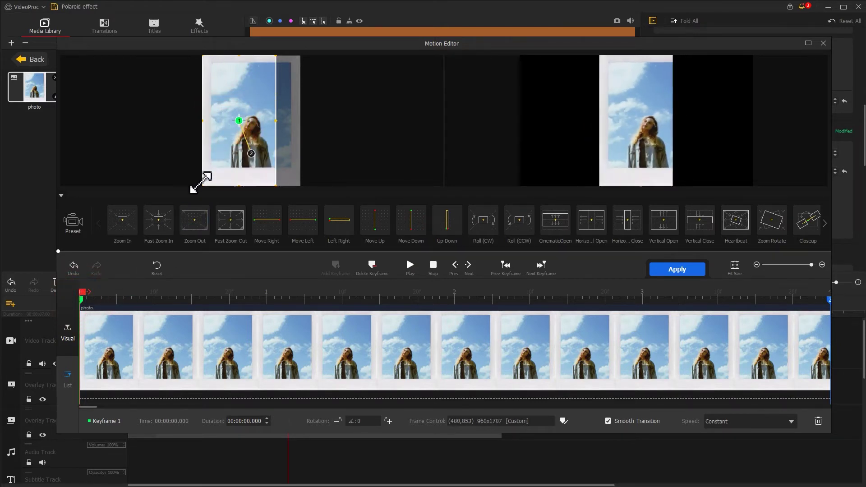
left_click_drag(276, 56, 296, 60)
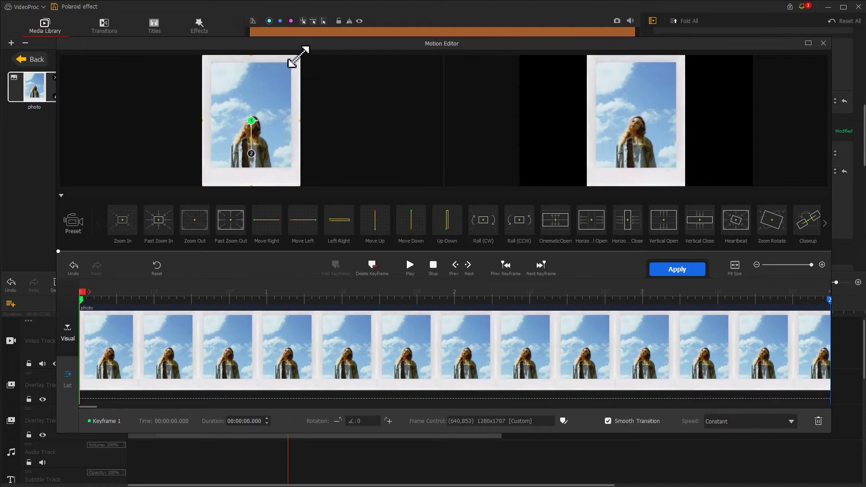
left_click_drag(253, 135, 260, 18)
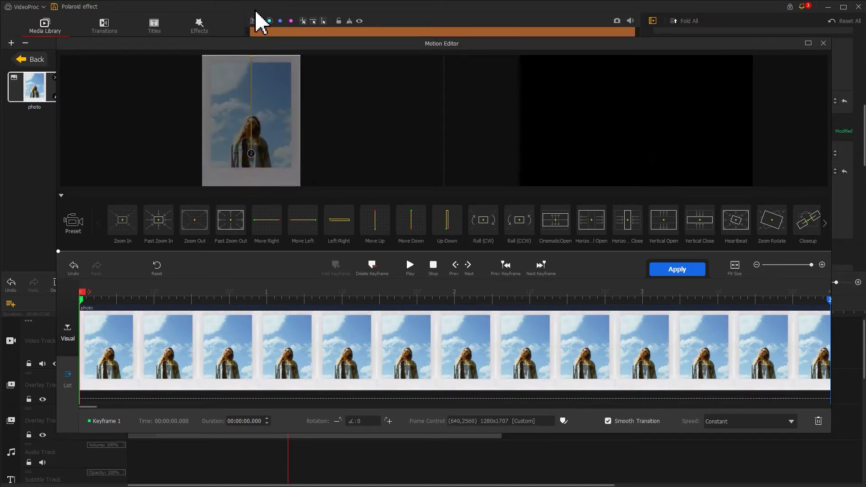
Stretch the final keyframe's frame over the whole photo, move it to 3 seconds, and apply.
scroll(517, 300, "down", 2)
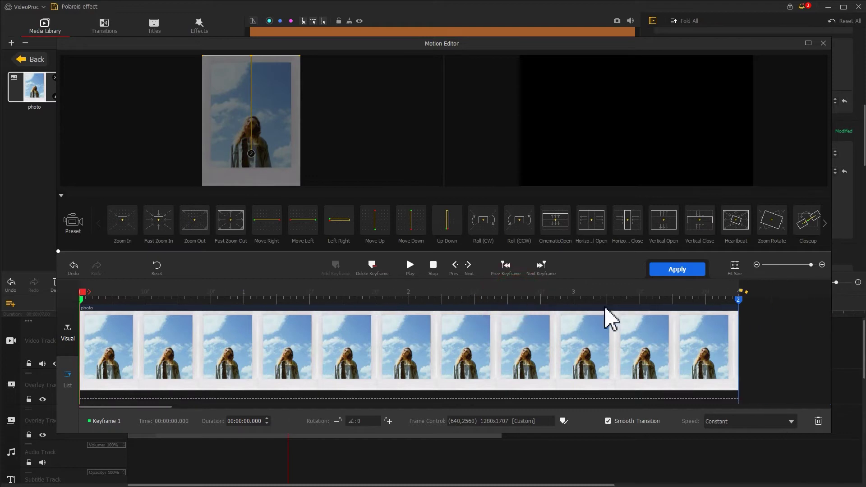
left_click(739, 300)
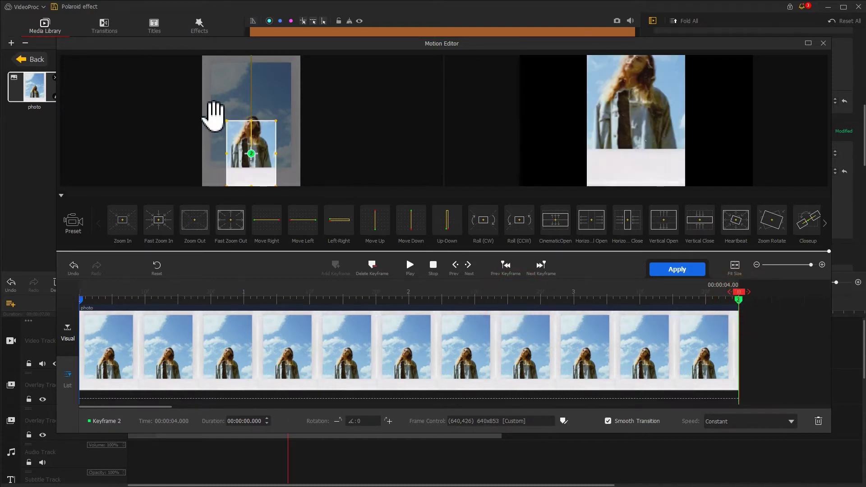
left_click_drag(226, 121, 198, 68)
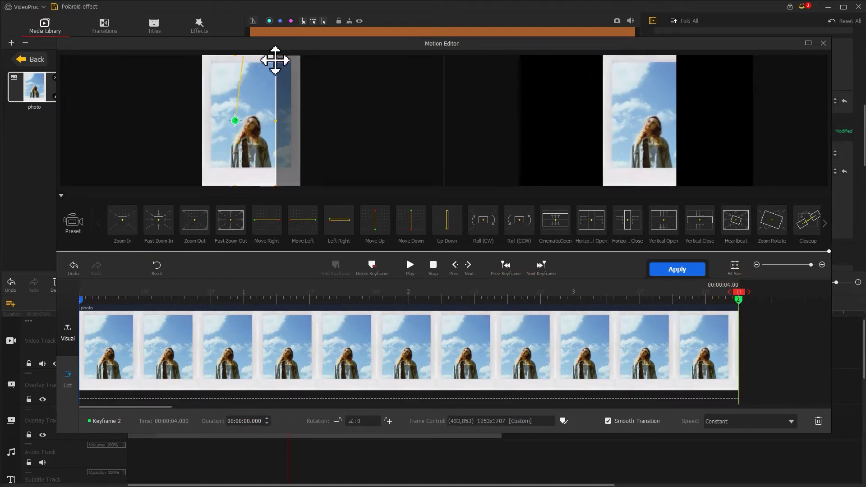
left_click_drag(276, 57, 299, 58)
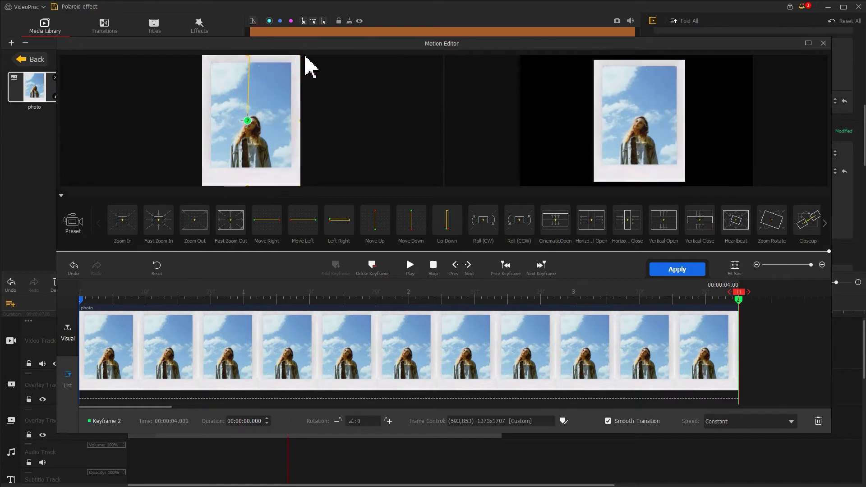
left_click_drag(737, 303, 577, 308)
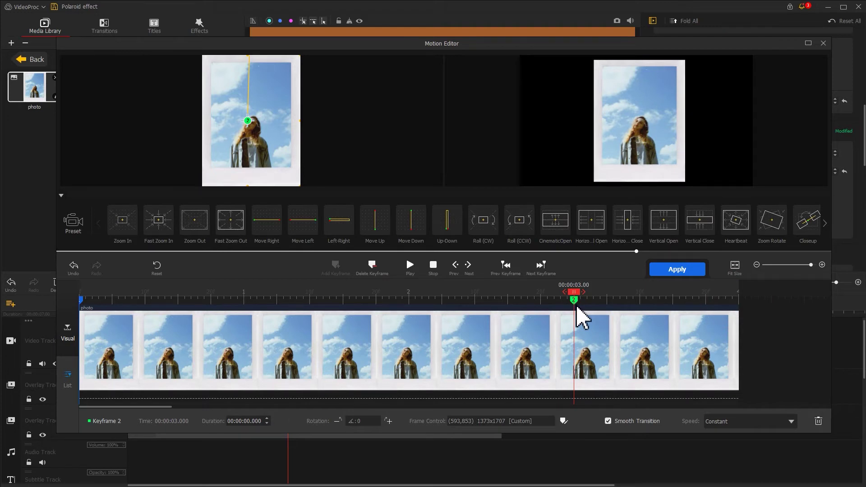
left_click(657, 272)
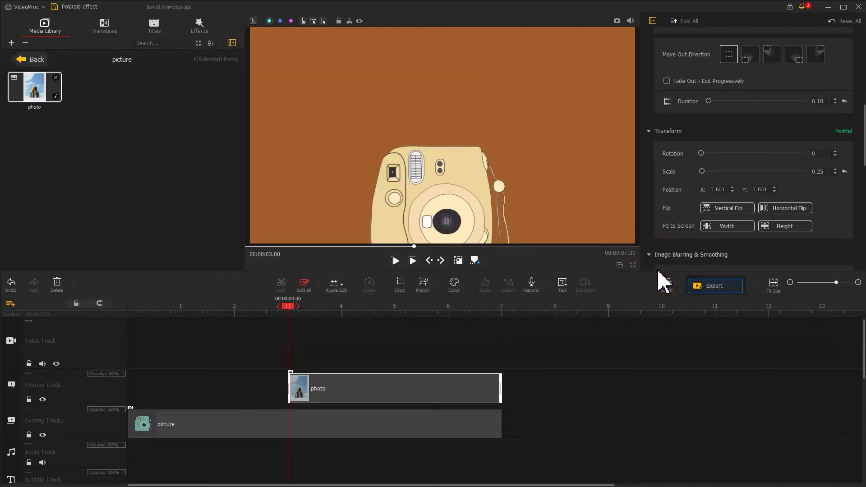
At 5.53 s, shrink the photo to scale 0.23 and raise its Position Y above the camera.
left_click_drag(375, 311, 425, 315)
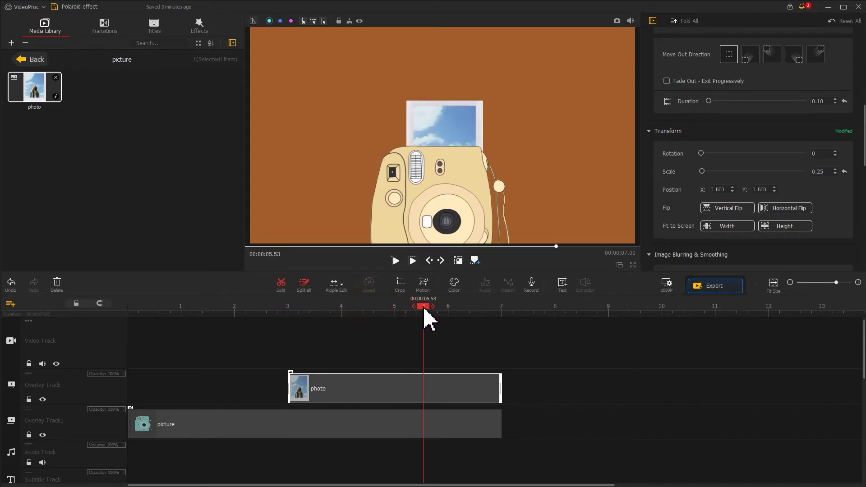
left_click(826, 172)
key("BackSpace")
type("3")
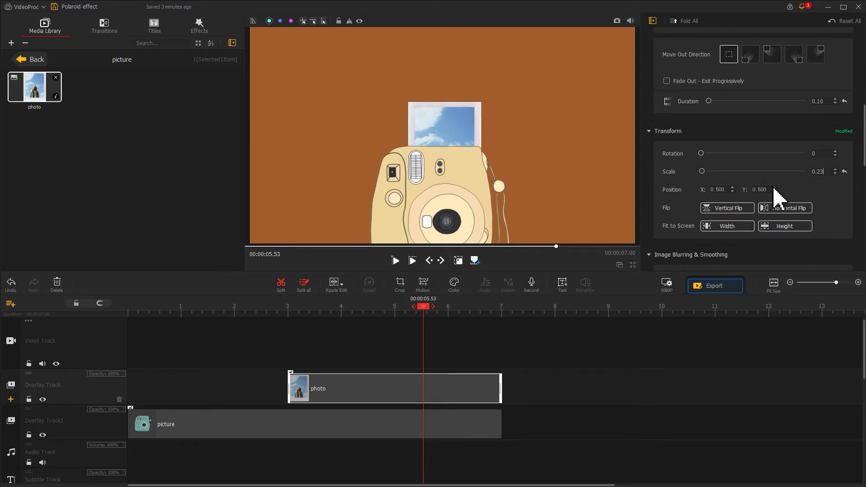
type("494")
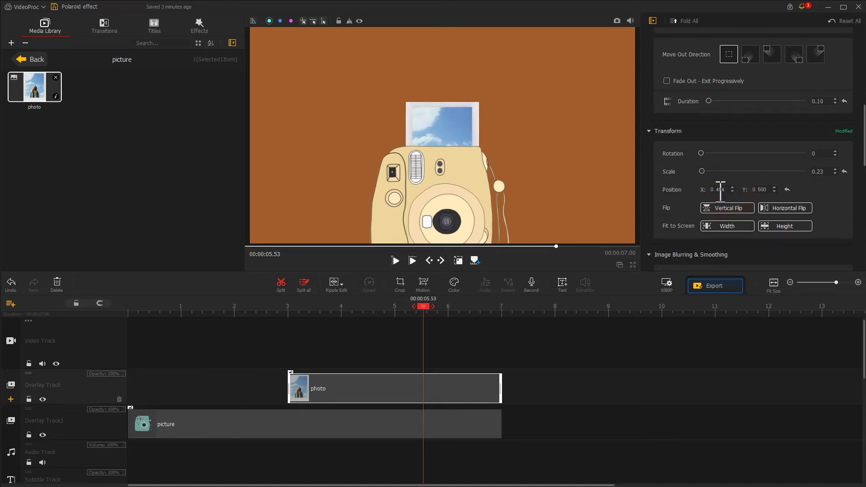
left_click(762, 190)
type("652")
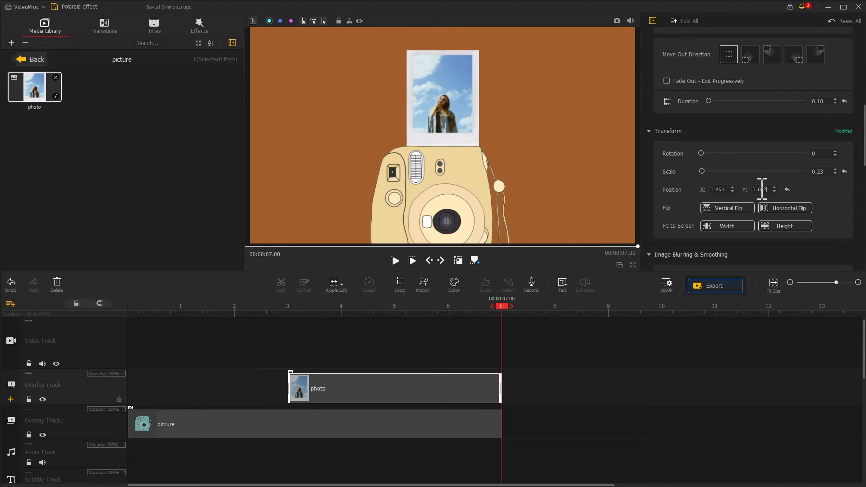
Place a second photo clip on the overlay track at 7 s and extend it to 16.8 s.
left_click_drag(35, 91, 516, 388)
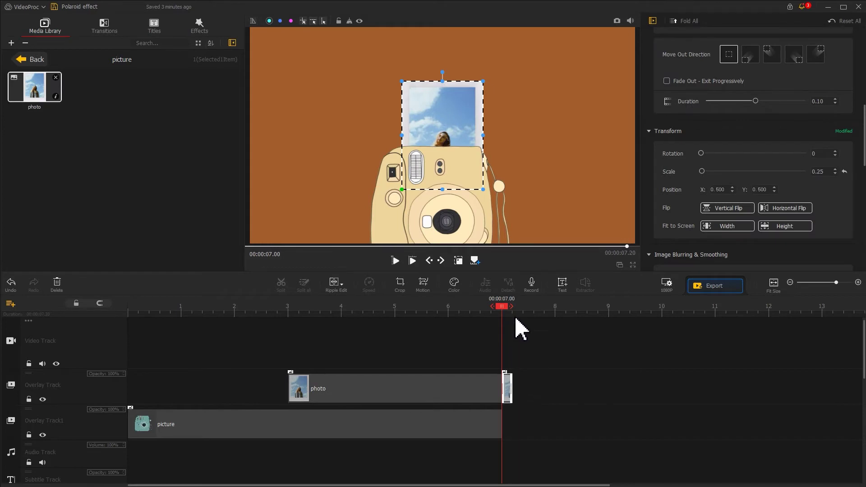
left_click_drag(514, 313, 392, 313)
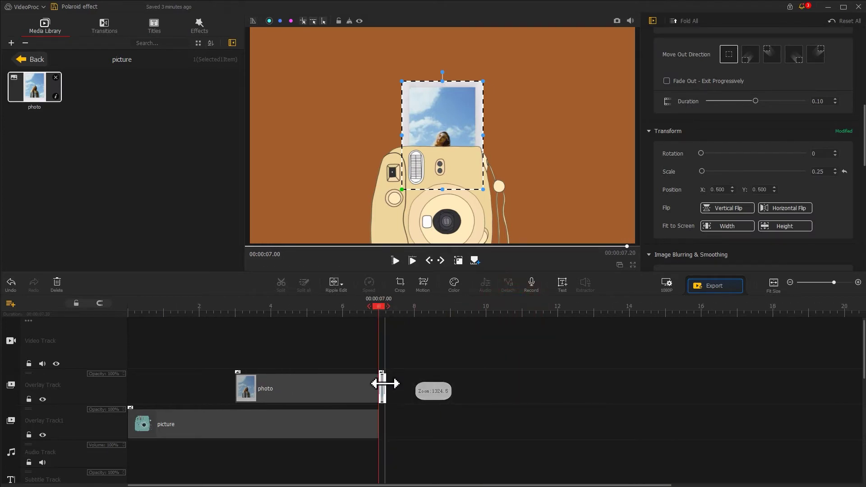
left_click_drag(385, 386, 730, 387)
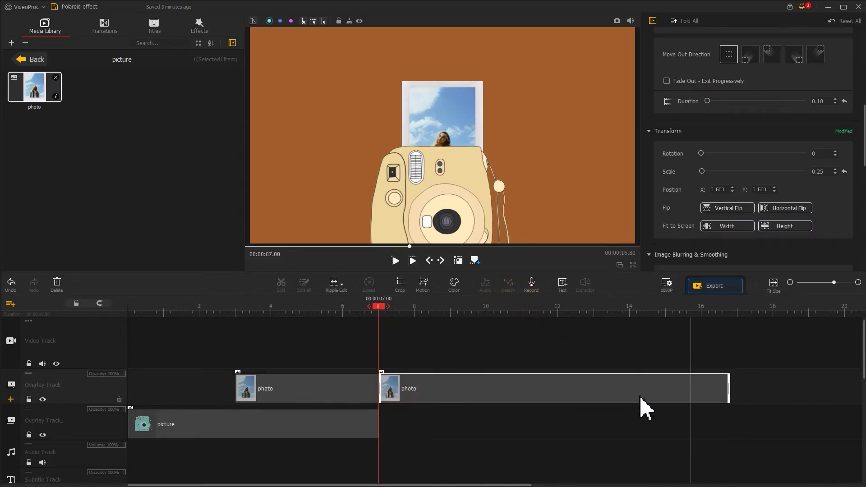
left_click(463, 389)
left_click(430, 283)
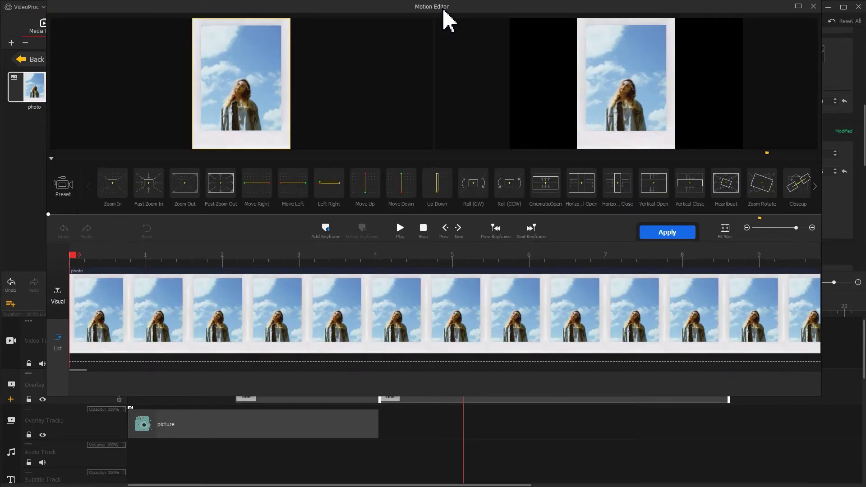
Apply the Zoom Rotate preset and enlarge keyframe 1's frame so the photo starts small.
left_click(763, 194)
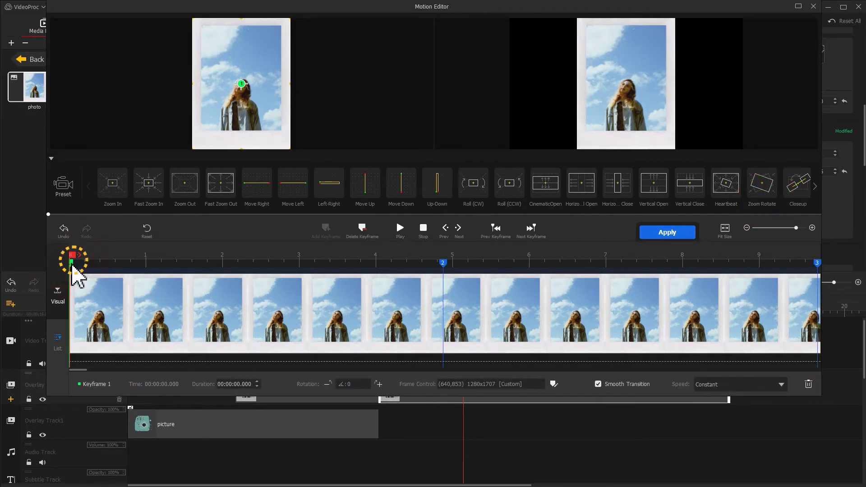
left_click(189, 152)
left_click_drag(189, 151, 67, 227)
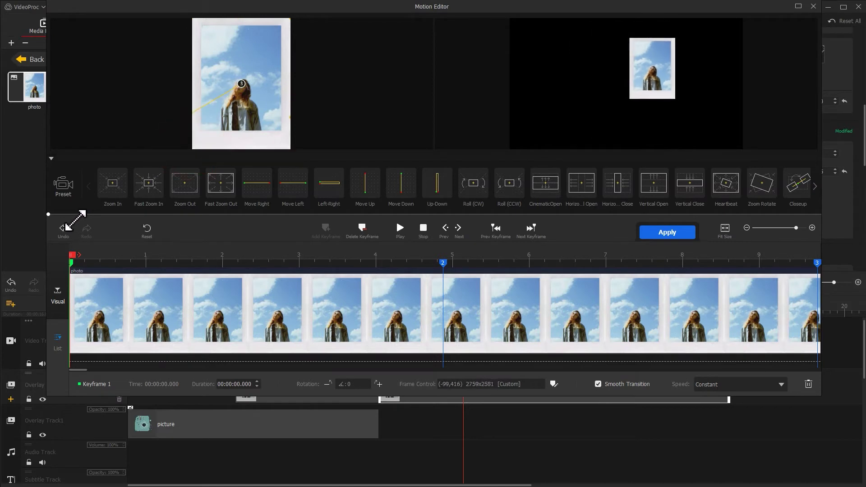
left_click_drag(286, 19, 414, 15)
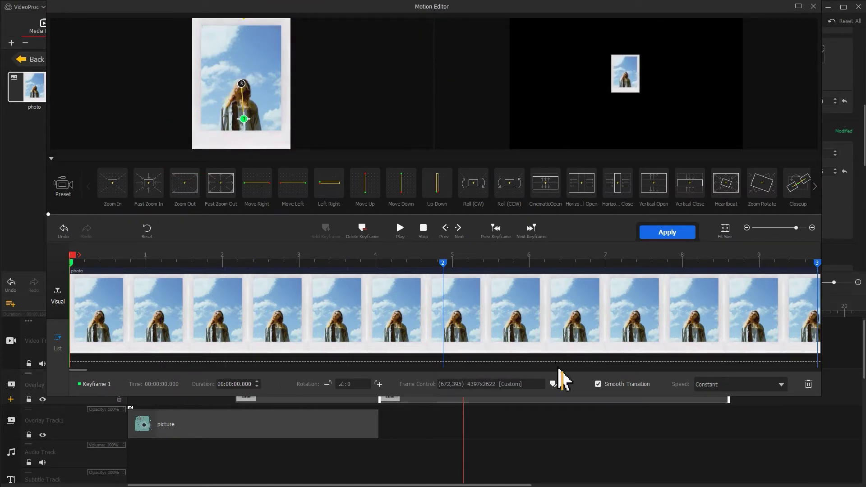
Set keyframe 1's frame to X 548, Y 853, 3446x4596, and move keyframe 2 to 1.8 s.
left_click(554, 384)
double_click(560, 309)
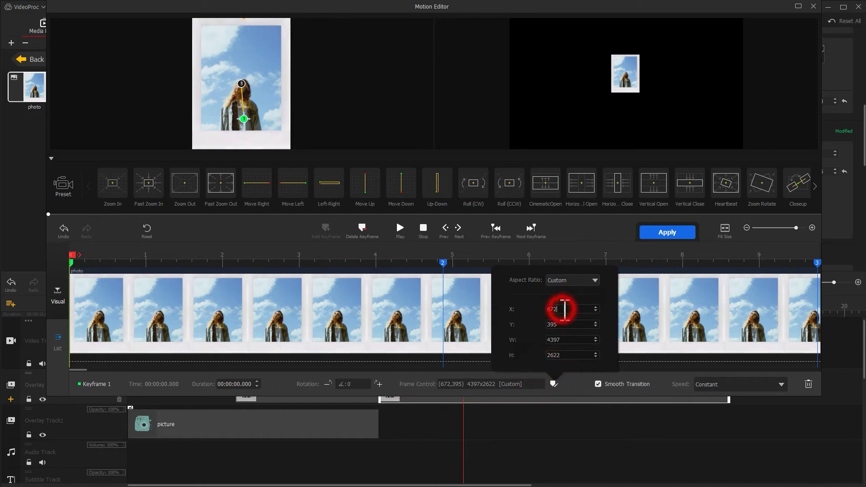
double_click(548, 325)
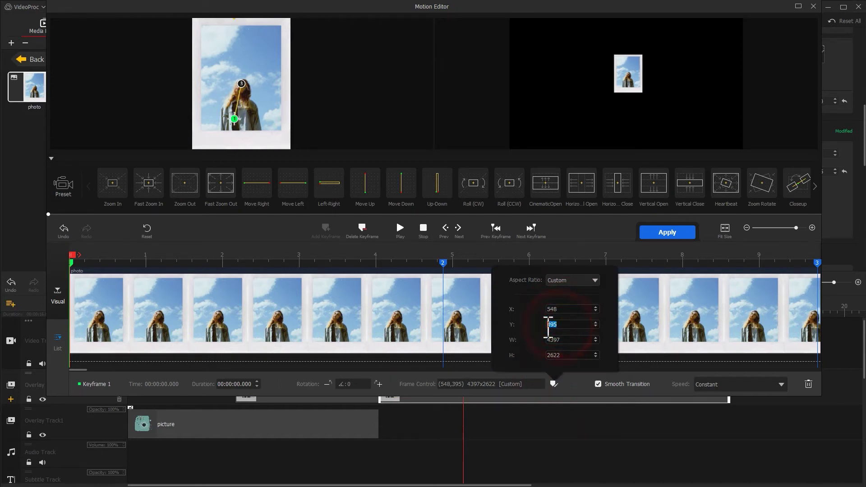
double_click(558, 339)
type("3446")
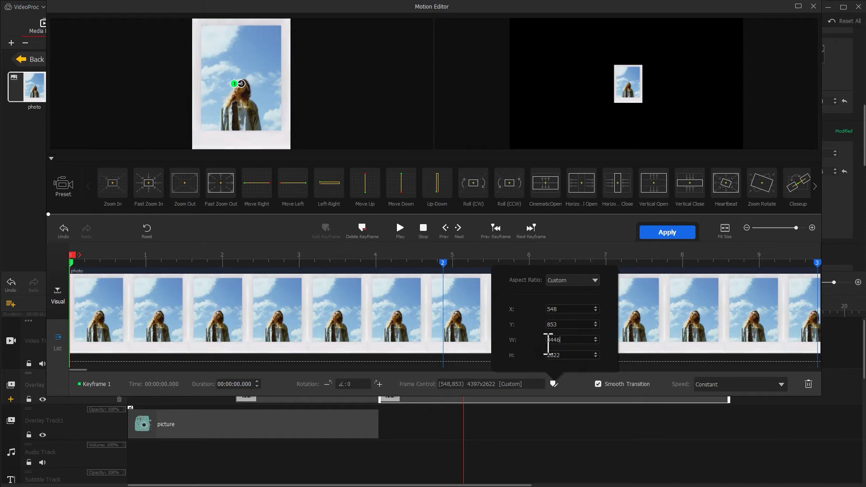
double_click(566, 356)
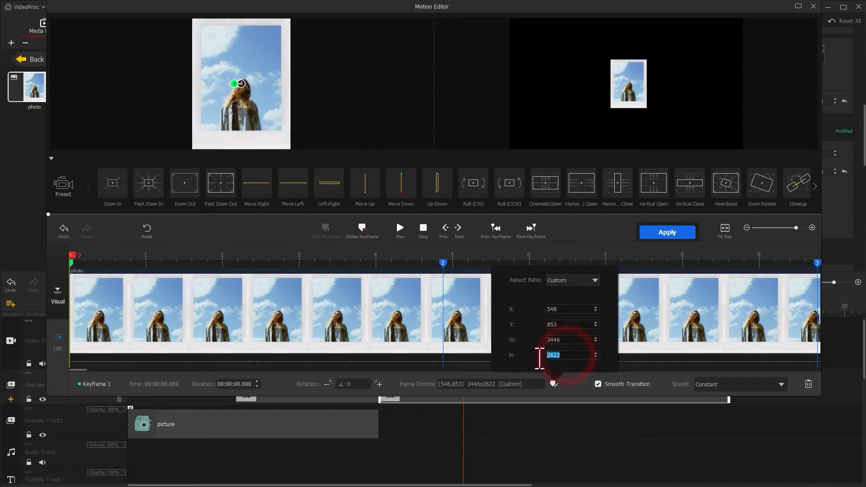
left_click(444, 261)
left_click_drag(368, 265, 207, 260)
Set keyframe 2 to X 857, Y 1158, 1991x2656, rotation 15, with Smooth Speed Down 1.
left_click(555, 384)
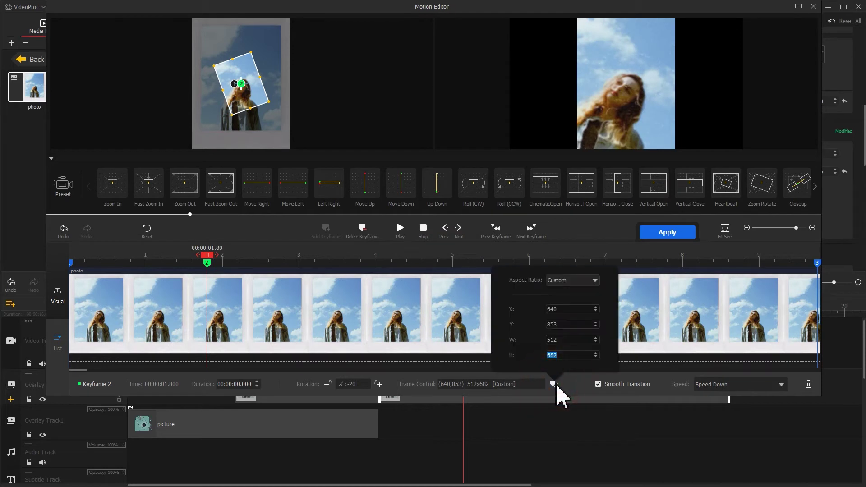
double_click(568, 310)
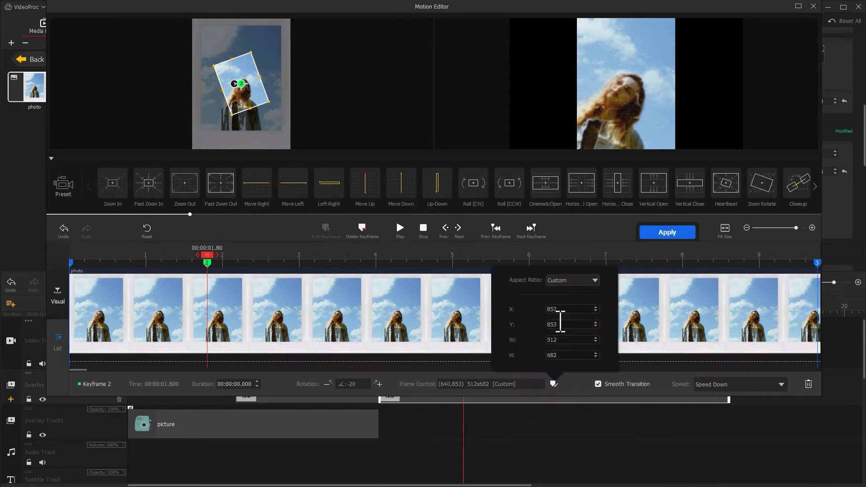
double_click(561, 323)
double_click(565, 339)
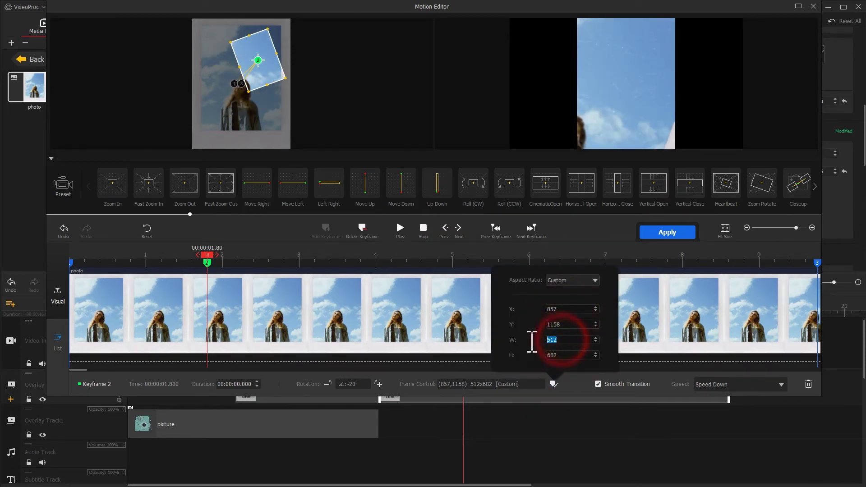
double_click(560, 354)
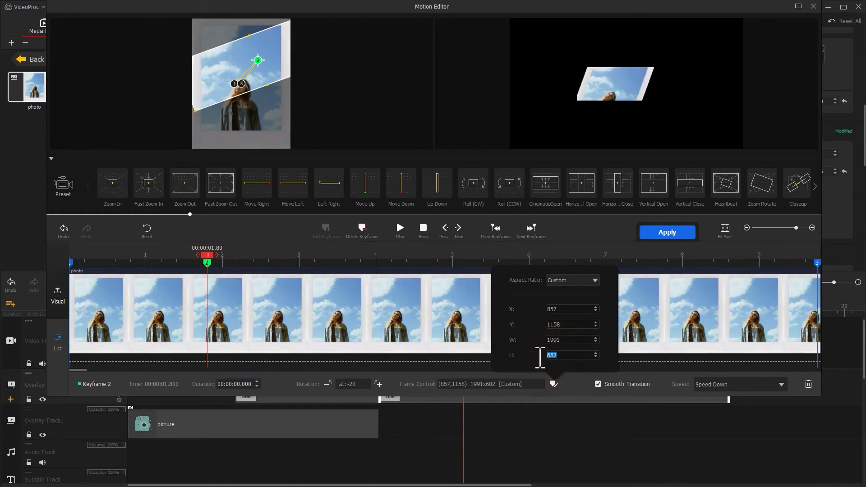
type("2656")
double_click(352, 384)
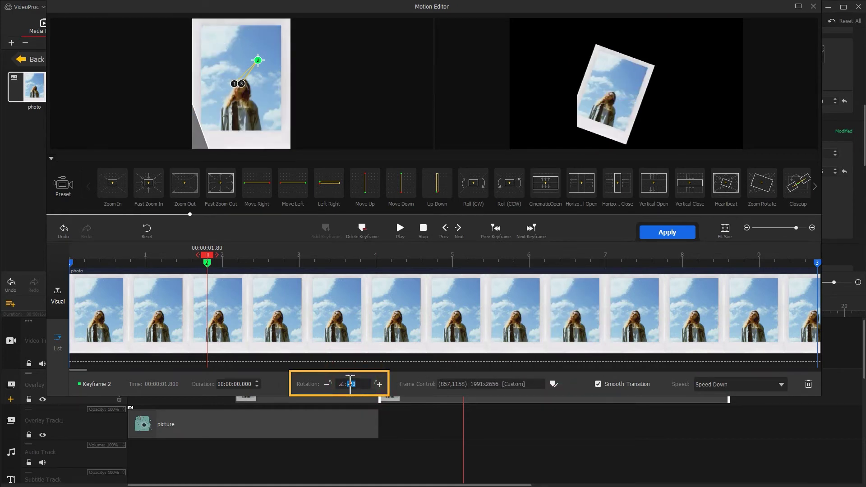
type("15")
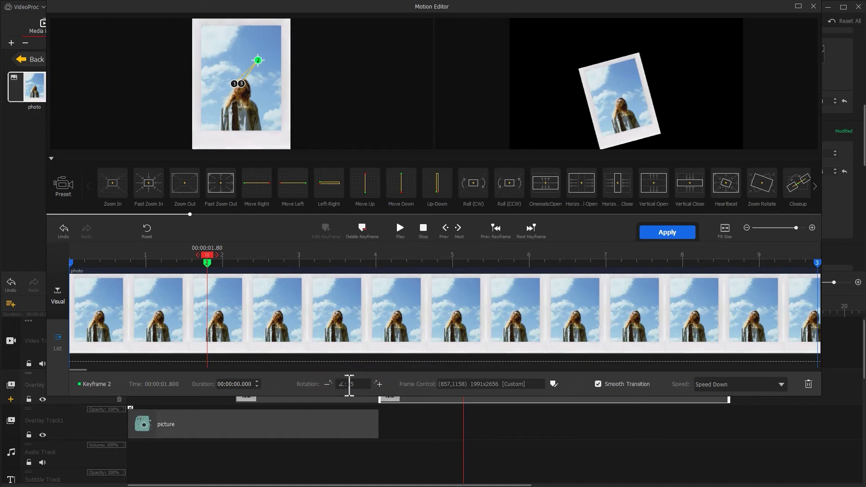
left_click(722, 385)
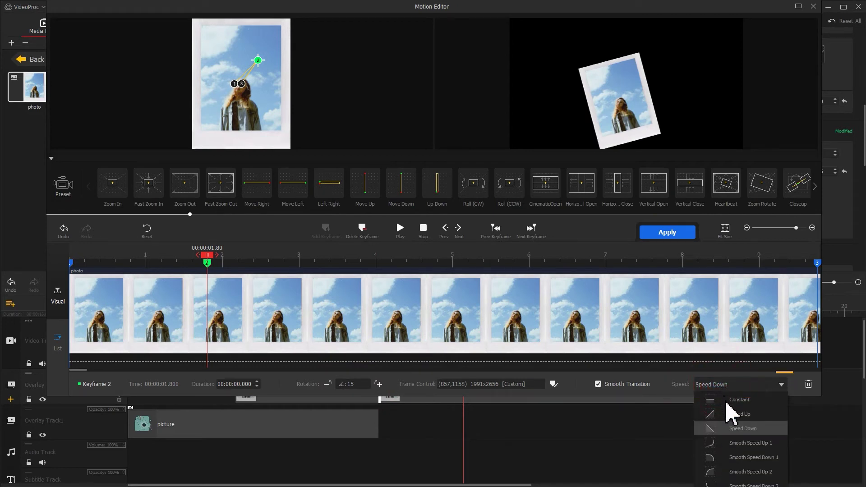
left_click(747, 458)
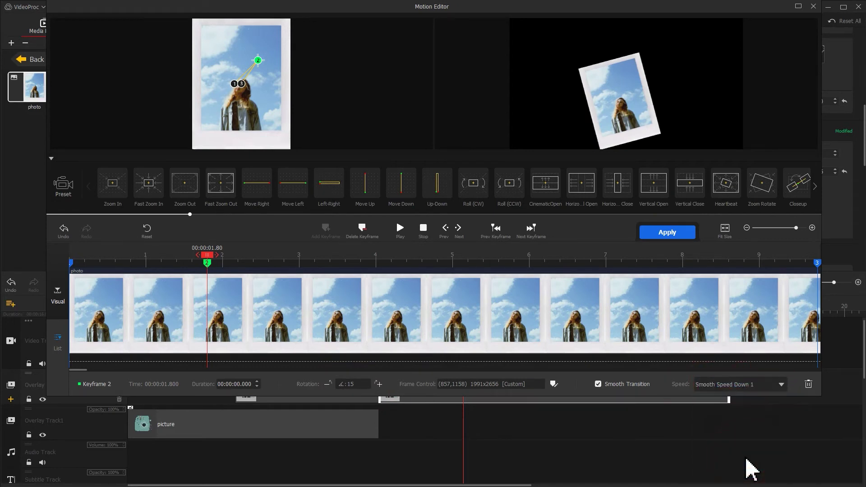
Replace the clip's end keyframe with a new one to hold the tilt, and apply the motion.
left_click_drag(574, 257, 487, 258)
left_click(682, 263)
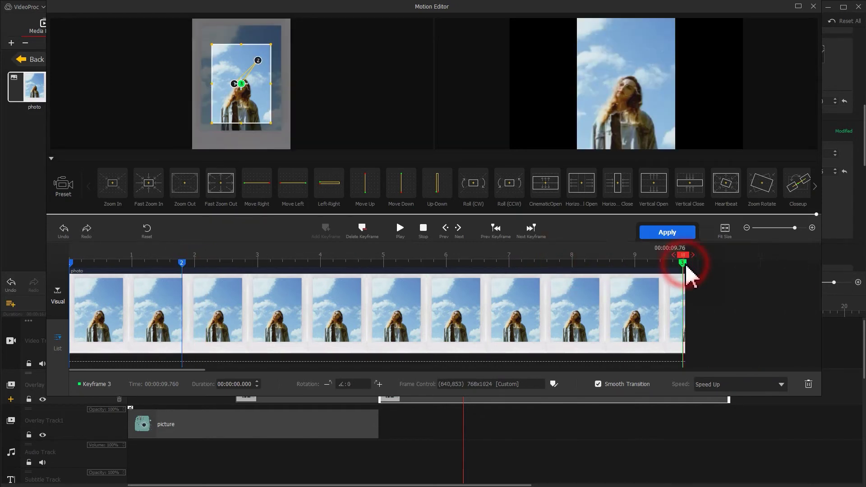
left_click(361, 230)
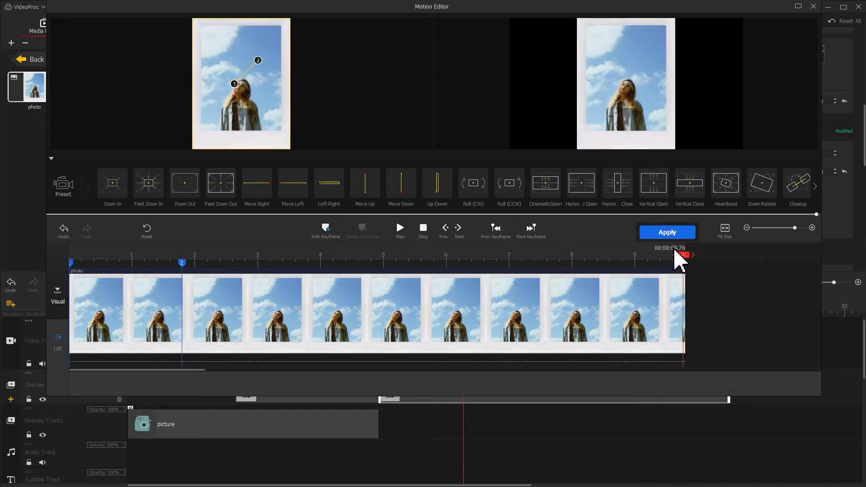
left_click(683, 255)
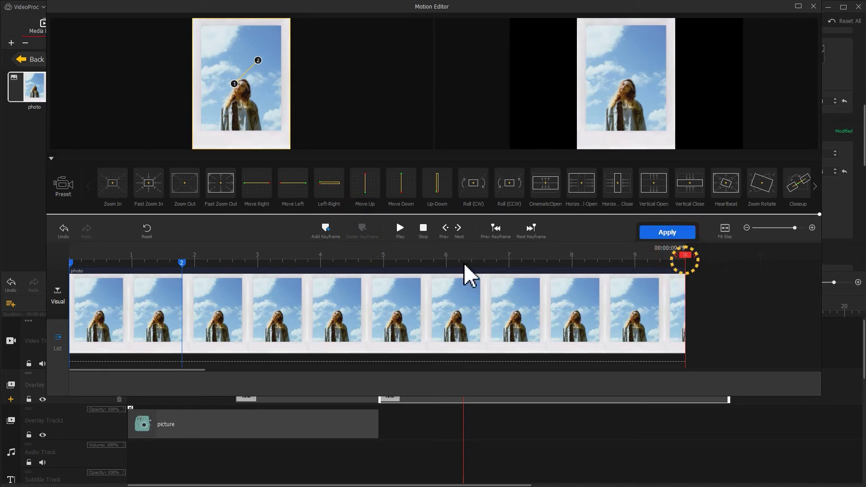
left_click(326, 230)
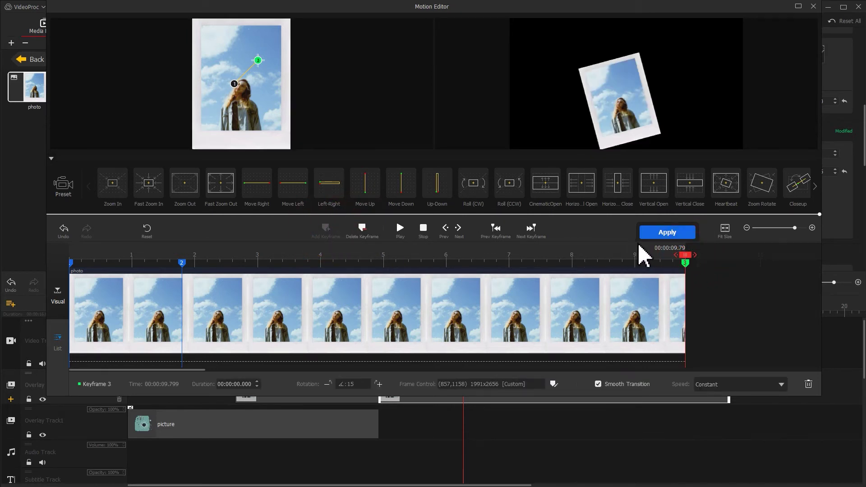
left_click(668, 233)
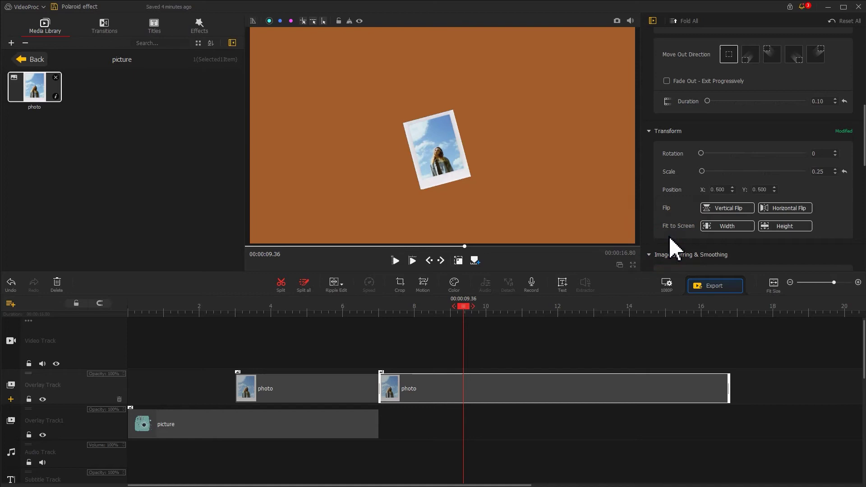
Set the photo's scale to 1.78, Position X to 0.478 and Position Y to 0.672.
left_click_drag(828, 173, 811, 173)
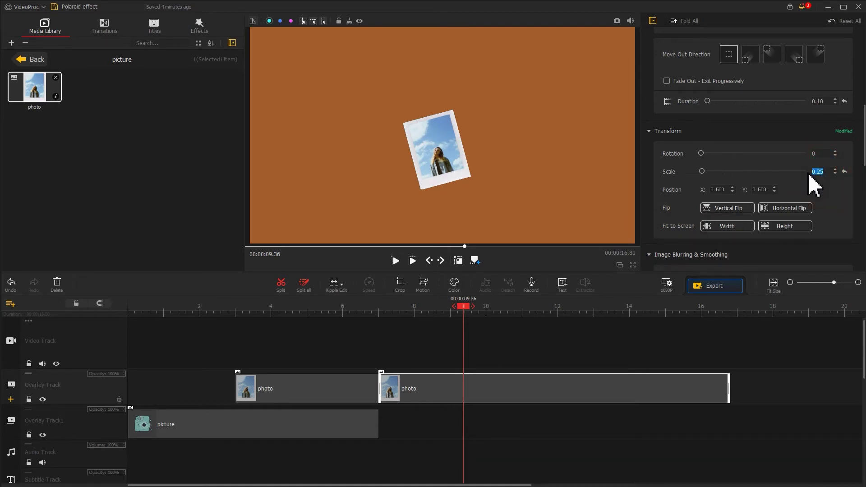
type("1.78")
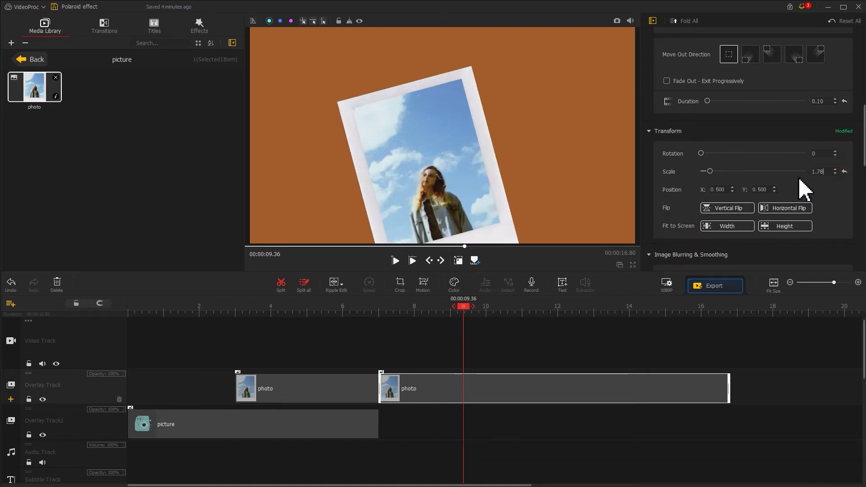
left_click(732, 192)
left_click(732, 192)
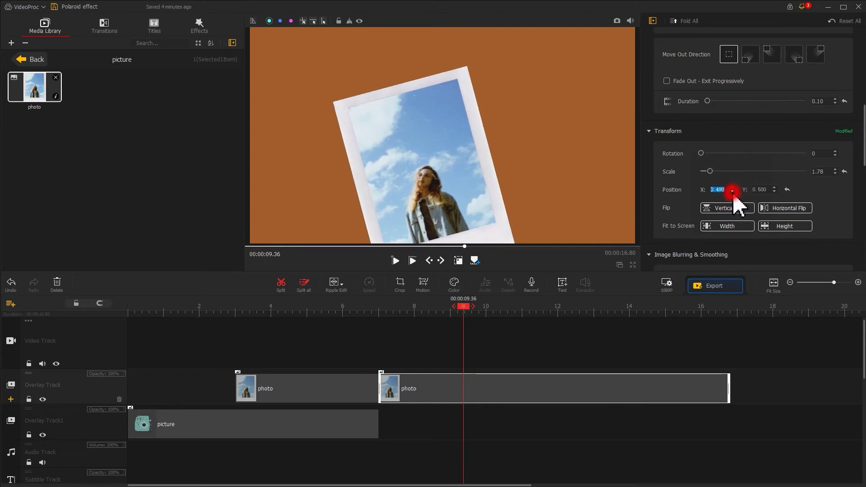
left_click(733, 193)
left_click(732, 192)
left_click(733, 192)
left_click(732, 192)
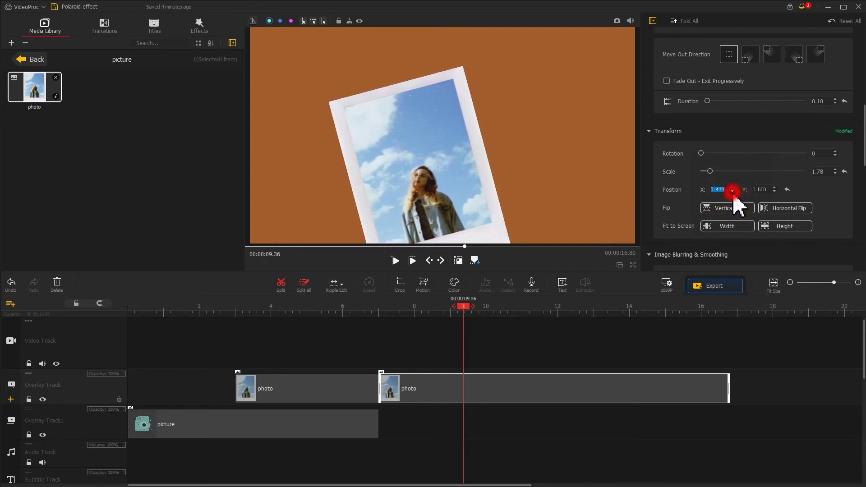
double_click(768, 189)
type("0.672")
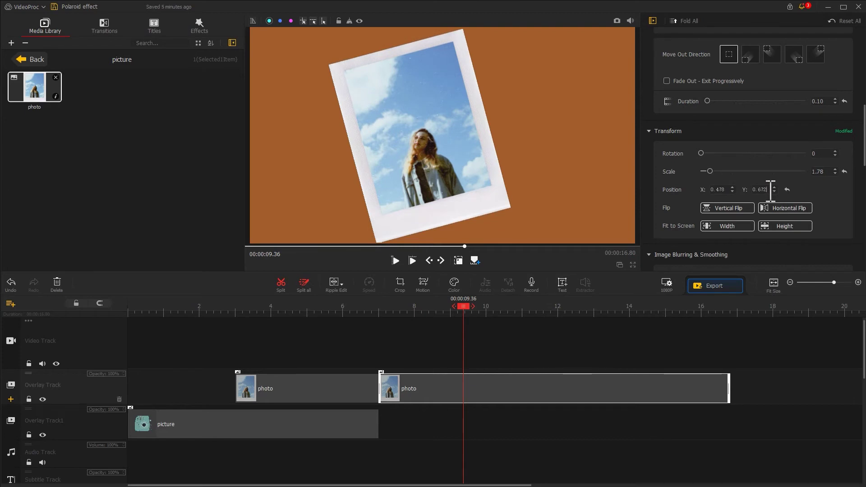
left_click(318, 429)
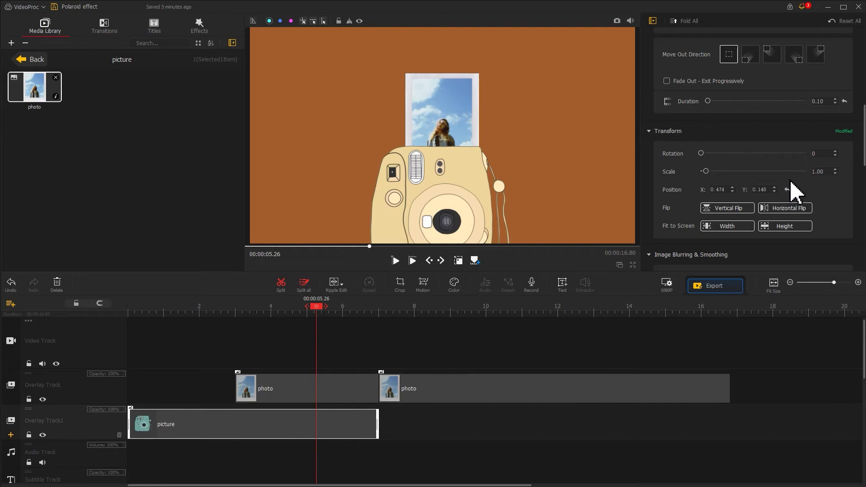
Enable Fade Out - Exit Progressively on the camera picture with a 0.64-second duration.
scroll(847, 183, "up", 3)
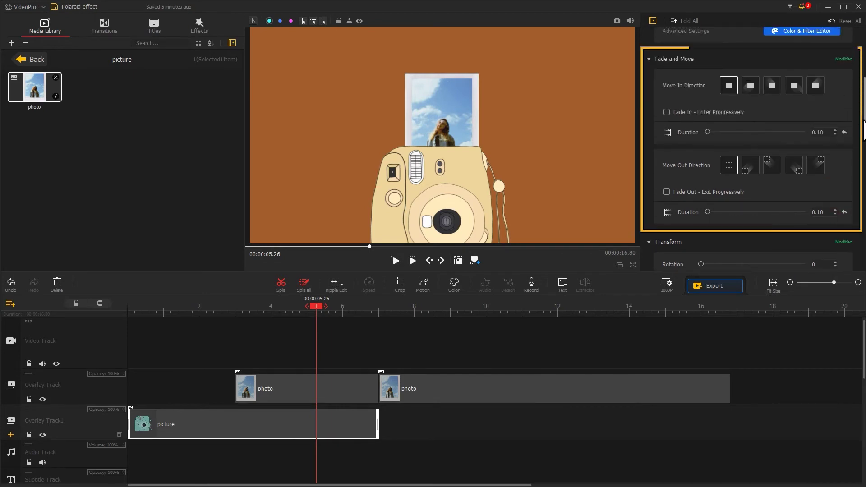
left_click(666, 192)
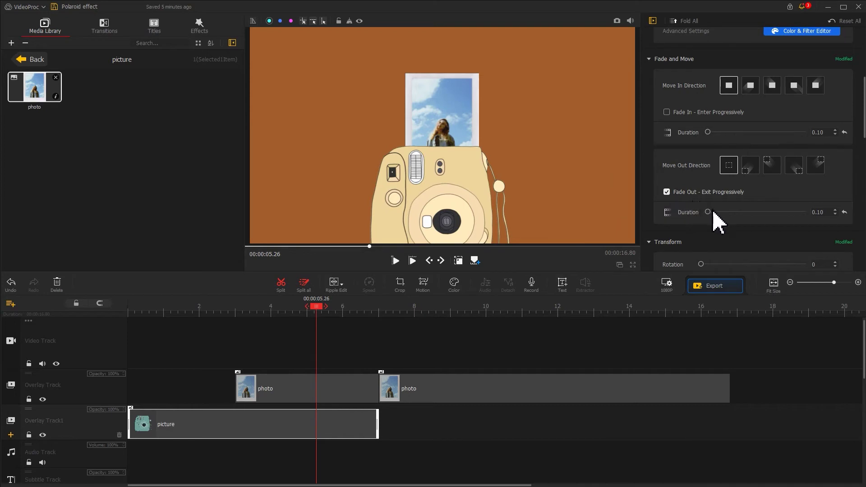
left_click_drag(712, 217, 715, 215)
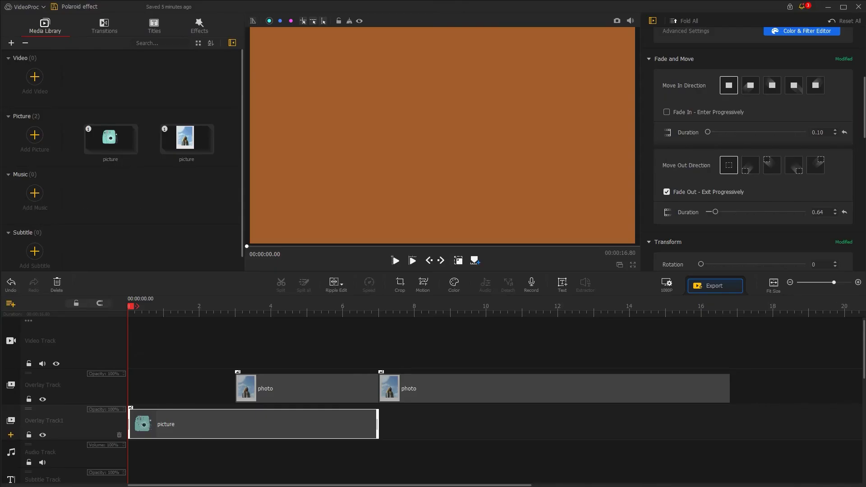
Import the music onto the audio track, cut it off at 16.80 s, and set volume 0.72.
left_click_drag(35, 484, 112, 228)
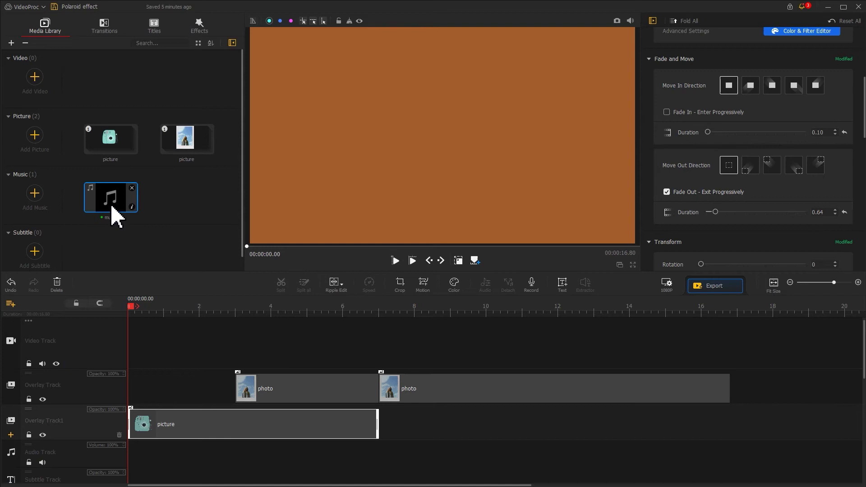
left_click_drag(113, 212, 117, 454)
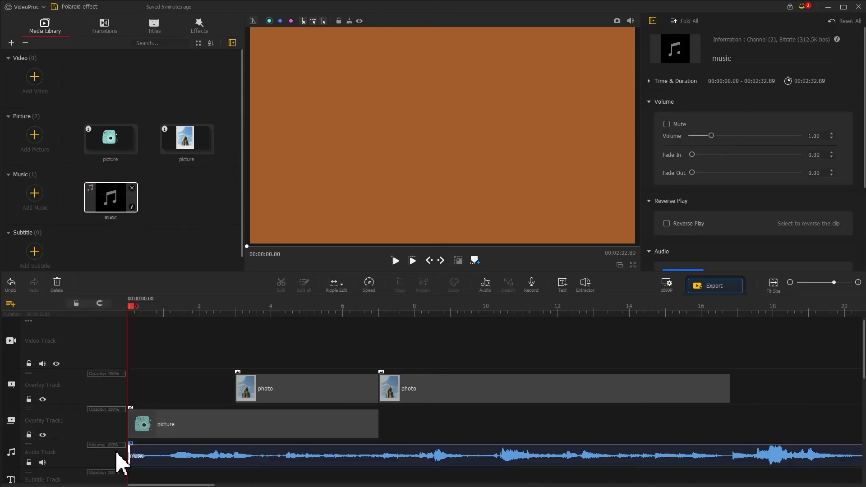
left_click_drag(131, 310, 733, 377)
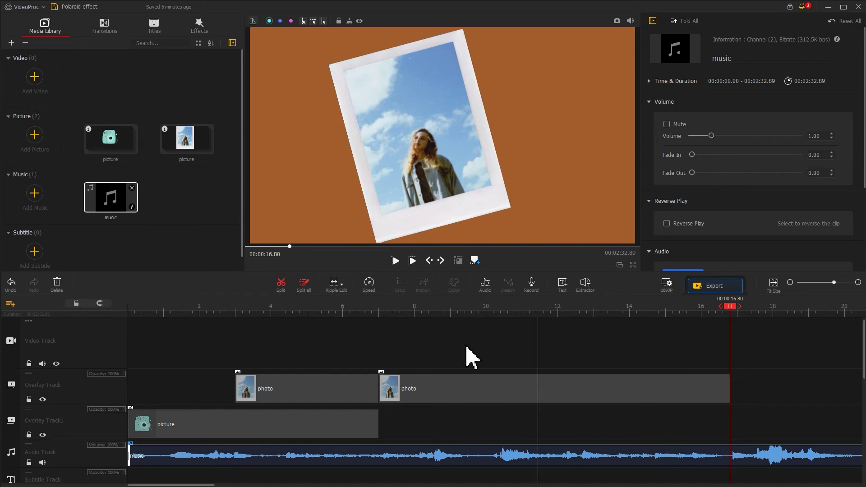
left_click(282, 288)
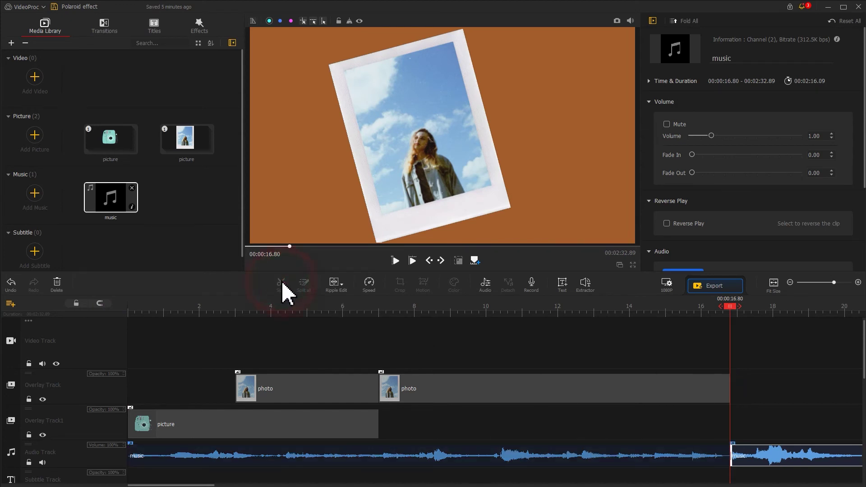
left_click(764, 456)
key("Delete")
left_click(662, 458)
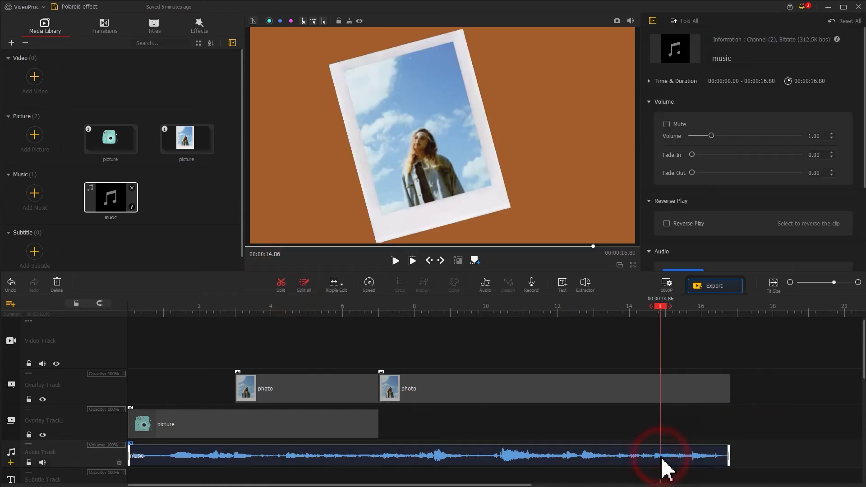
left_click_drag(711, 136, 704, 138)
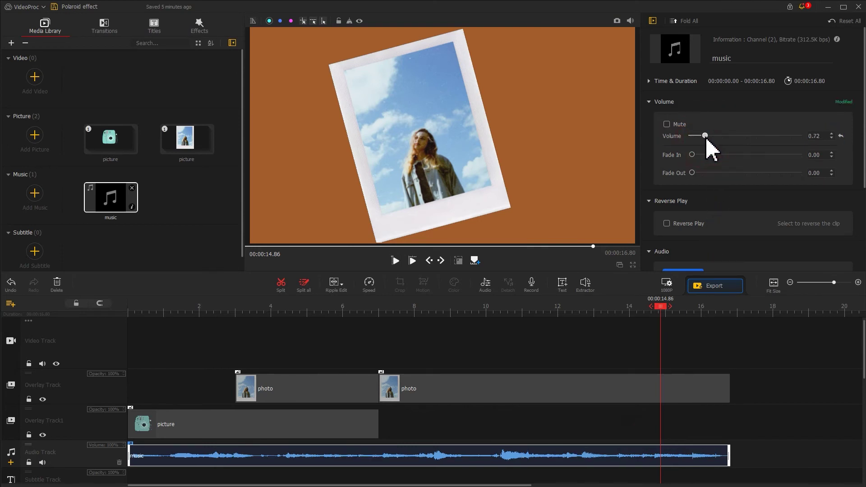
Import the sound effect and place it on a new second audio track at 1.50 s.
left_click(34, 193)
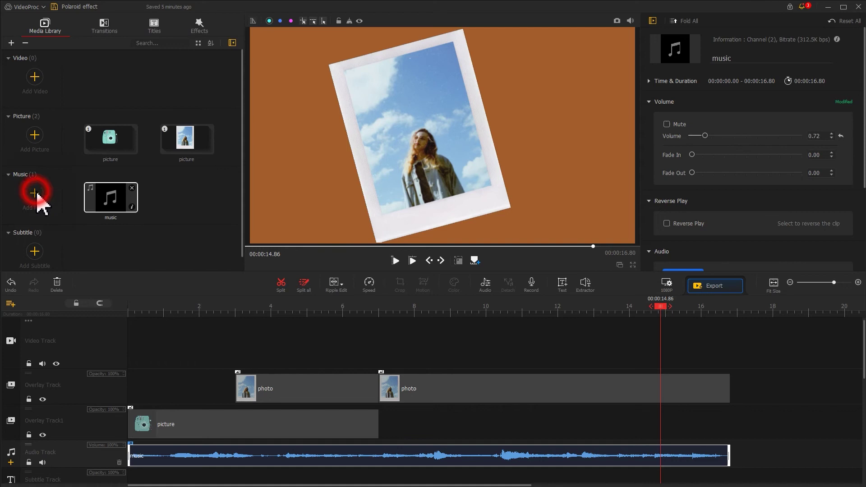
left_click(123, 94)
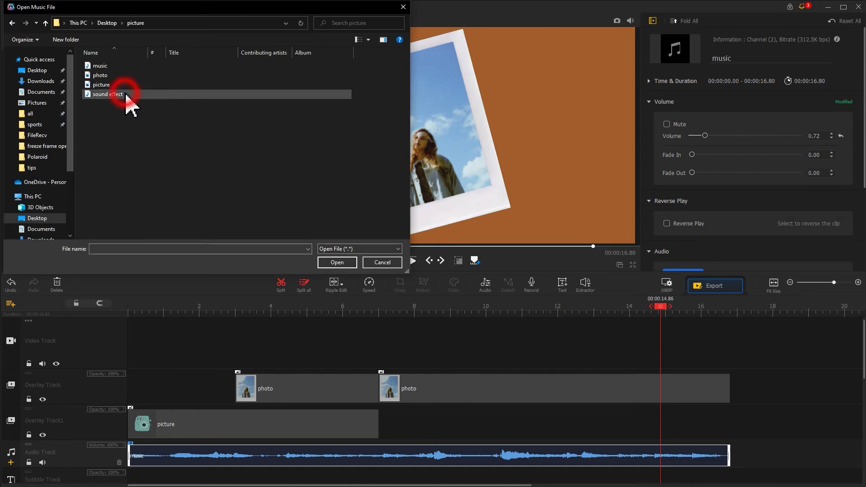
left_click(335, 262)
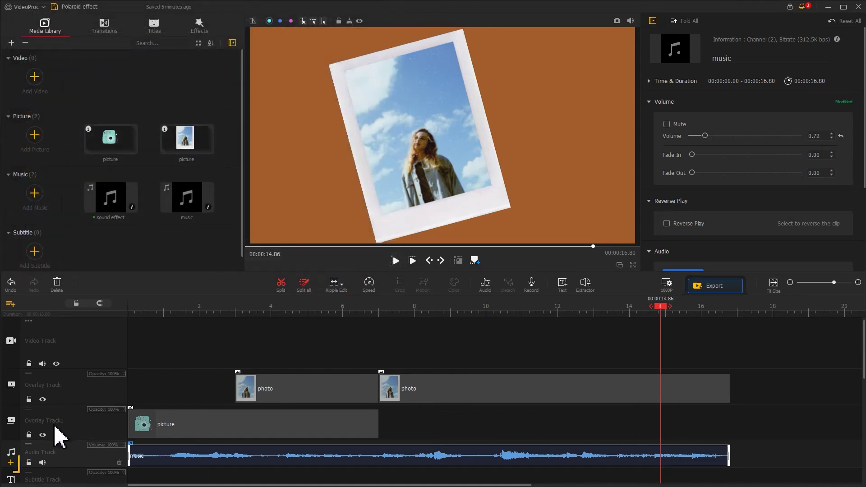
left_click(10, 462)
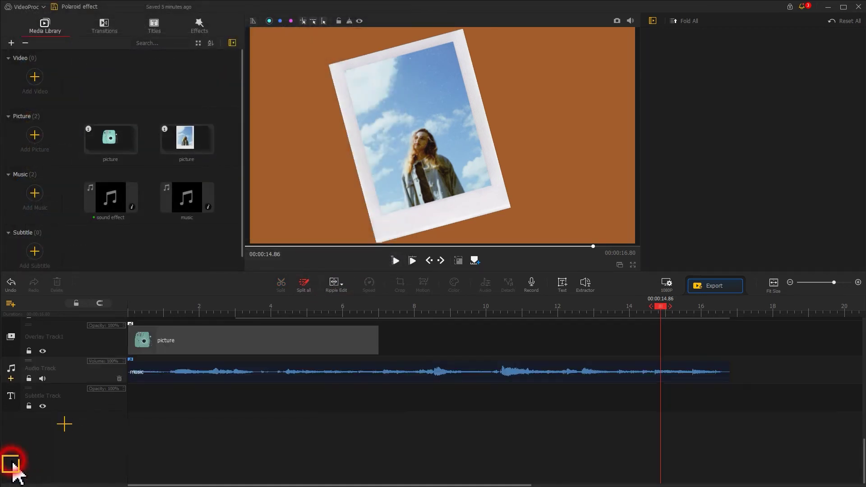
left_click(176, 311)
scroll(189, 333, "up", 3)
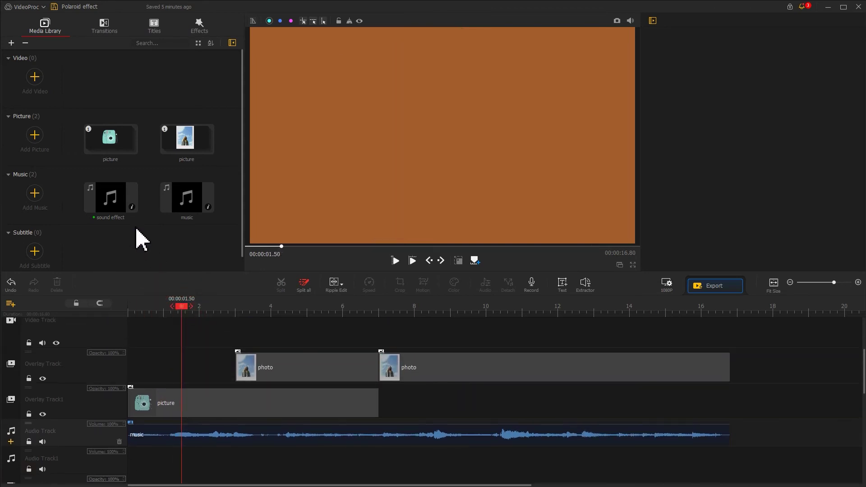
left_click_drag(118, 206, 196, 476)
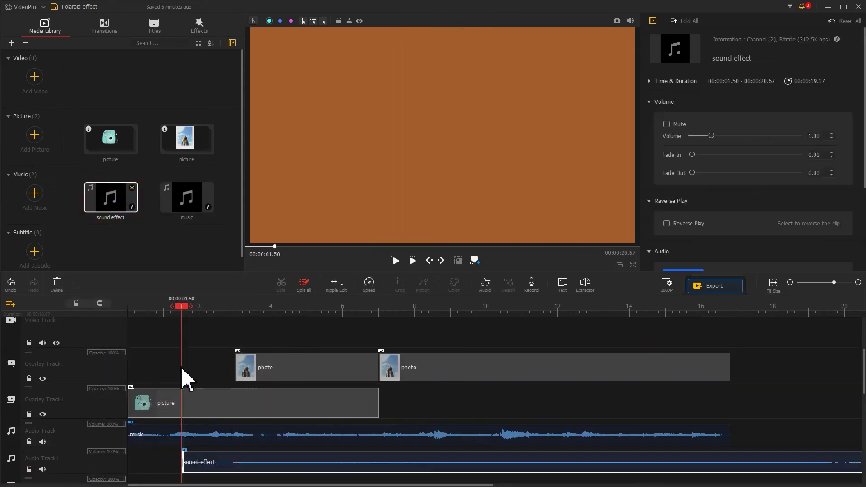
Split the sound effect at 6.10 s and select the leftover tail.
left_click_drag(179, 310, 347, 333)
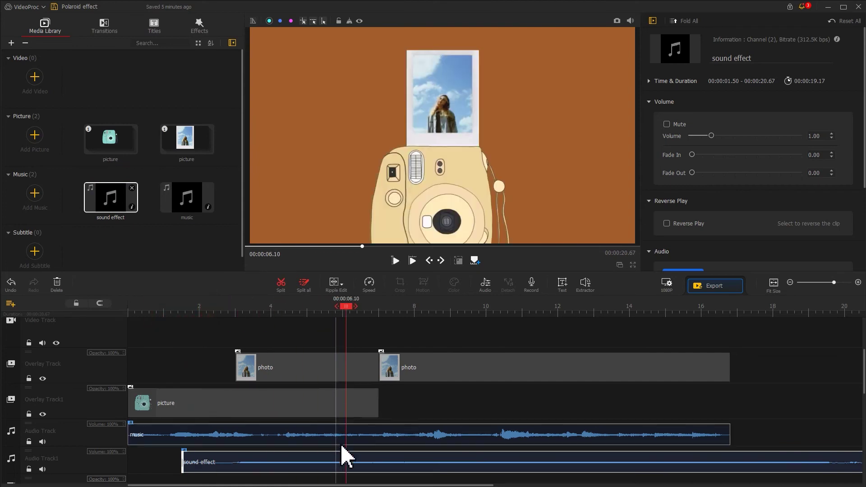
left_click(348, 467)
left_click(283, 287)
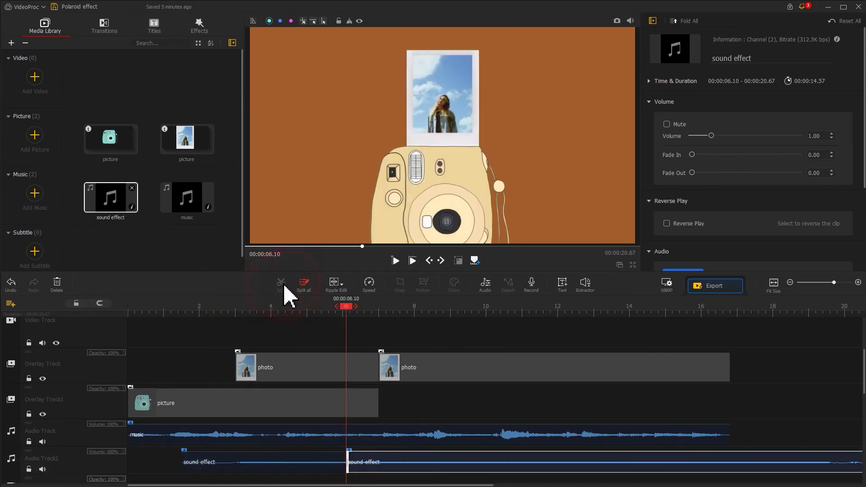
left_click(390, 469)
Delete the sound effect's tail and add a text title spanning 8.66 s to 16.80 s.
key("Delete")
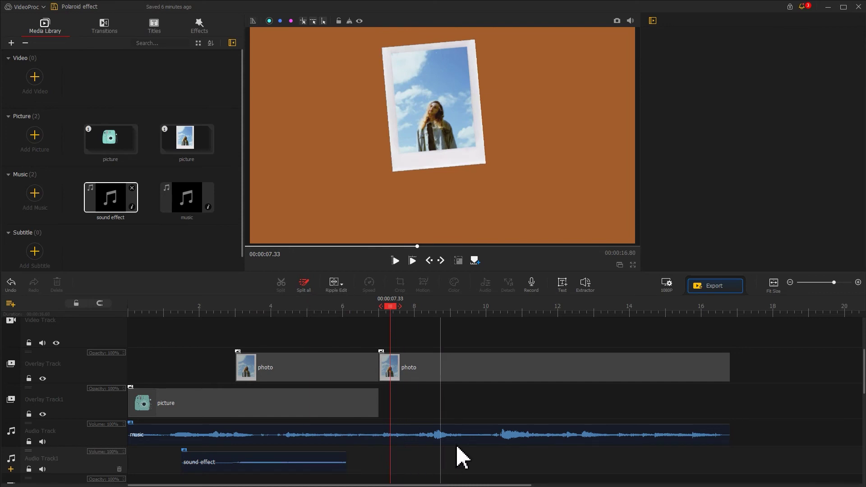
left_click(560, 319)
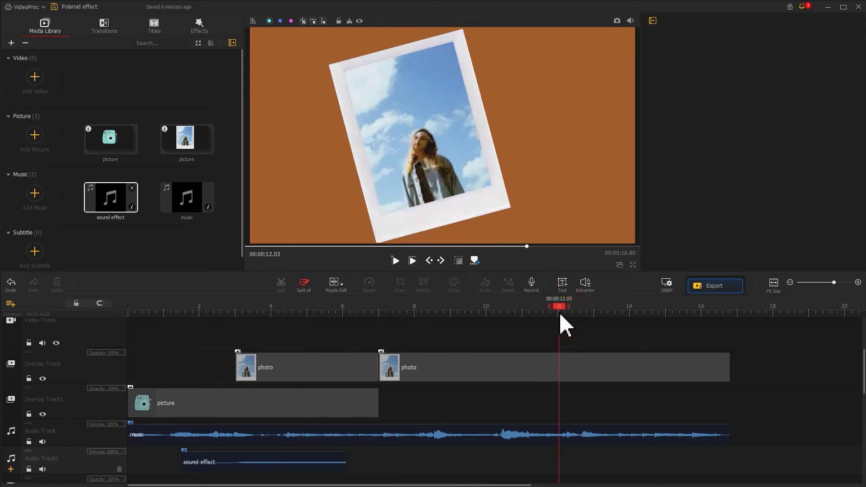
left_click(562, 283)
scroll(590, 393, "down", 3)
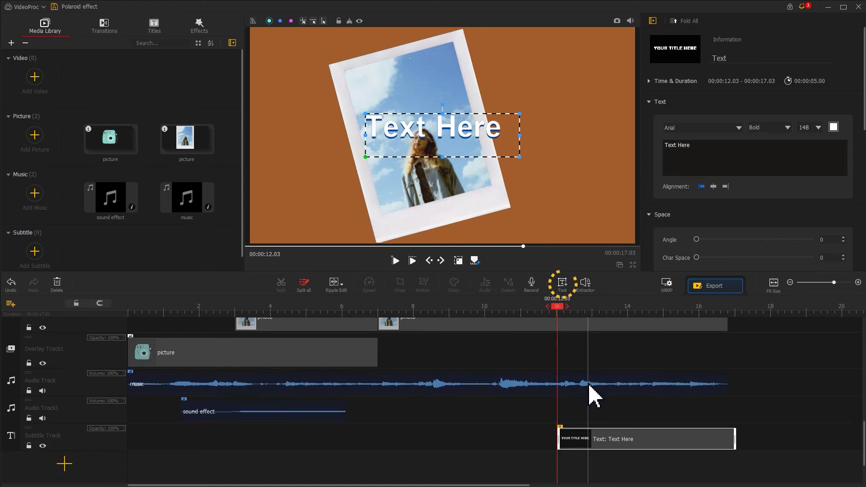
left_click_drag(595, 434, 475, 426)
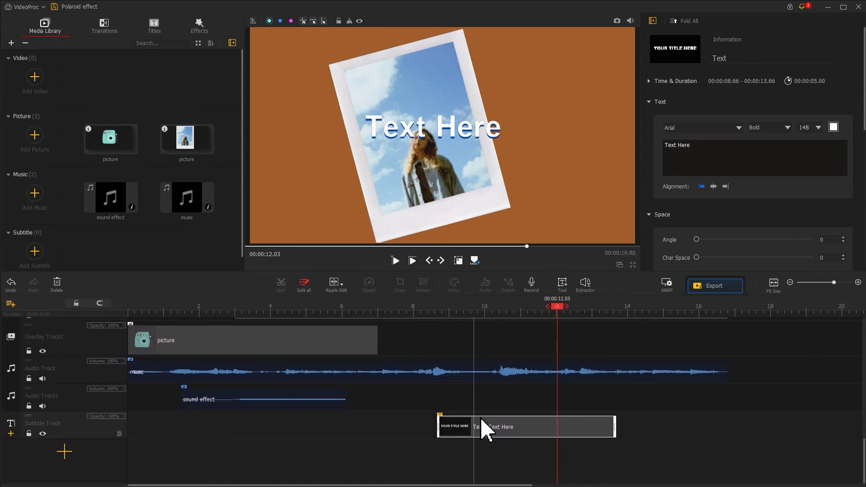
left_click_drag(615, 428, 727, 429)
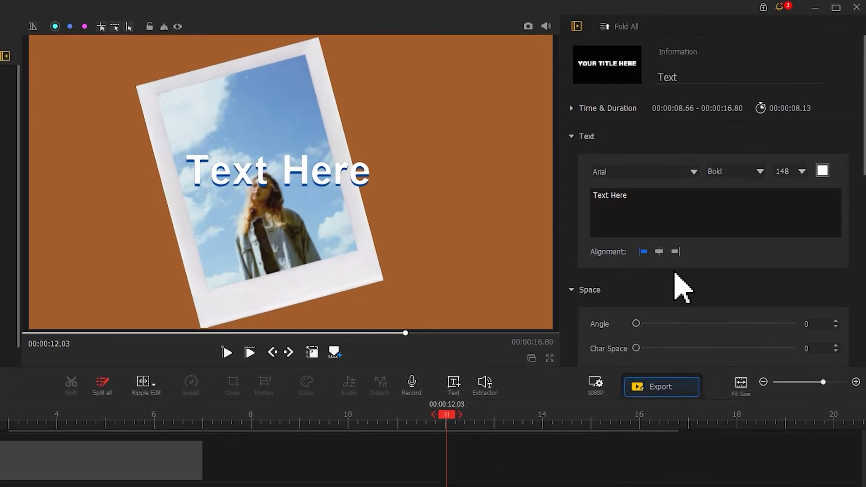
Change the title text to 2022.11.17 in Segoe Print, size 68.
left_click(713, 141)
left_click_drag(667, 144, 721, 143)
type("2022.11.17")
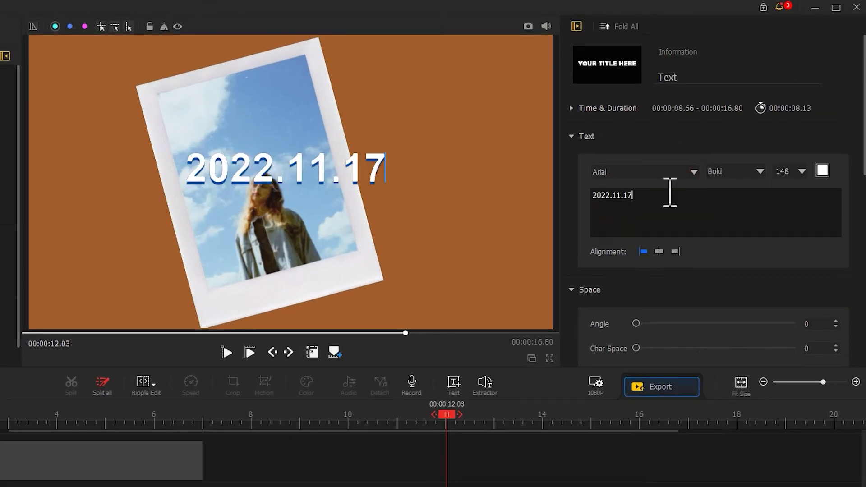
left_click(661, 172)
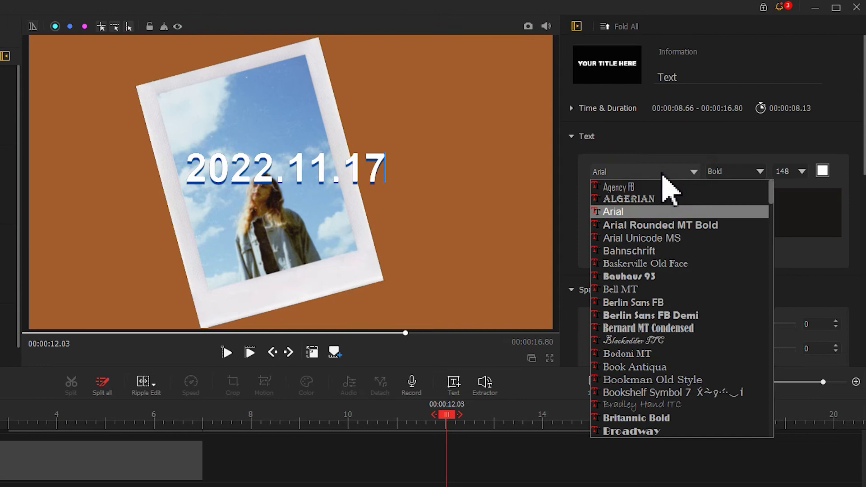
left_click_drag(771, 192, 770, 402)
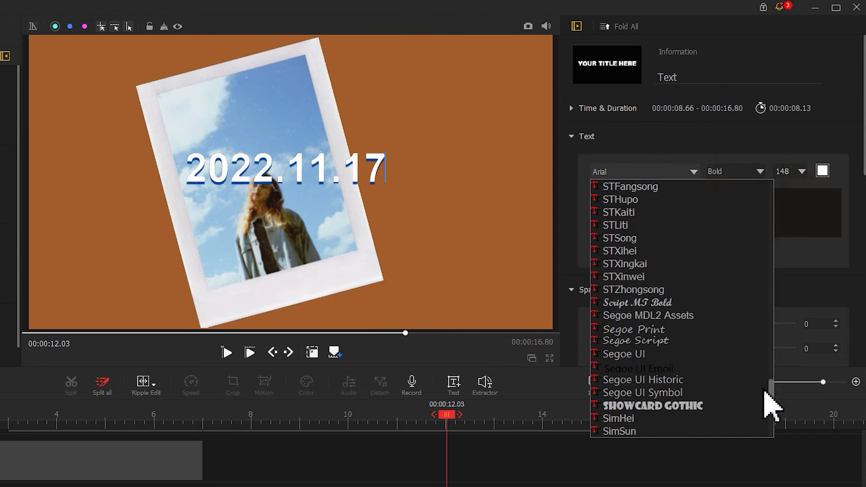
left_click(659, 330)
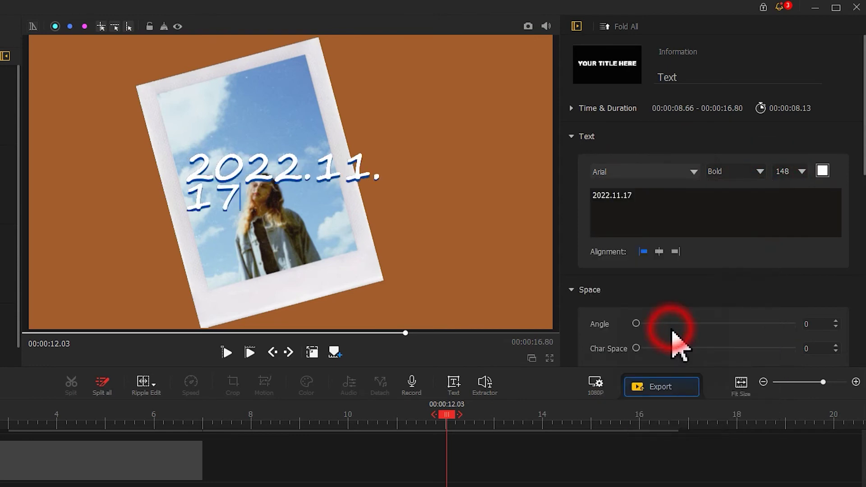
left_click(791, 173)
type("68")
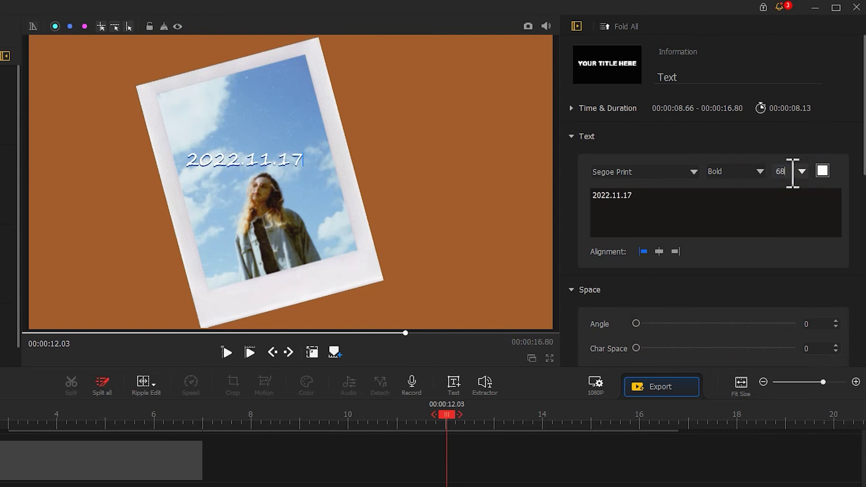
Move the date onto the photo's bottom border and tilt it to 16°.
left_click(315, 353)
left_click_drag(318, 196, 364, 293)
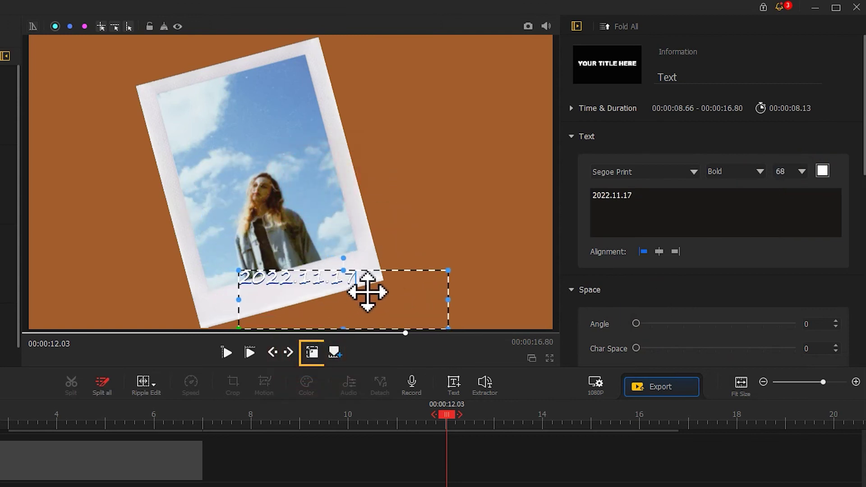
mouse_move(345, 258)
left_mouse_down()
mouse_move(334, 257)
mouse_move(360, 263)
left_mouse_up()
left_click(445, 235)
left_click_drag(444, 235, 396, 270)
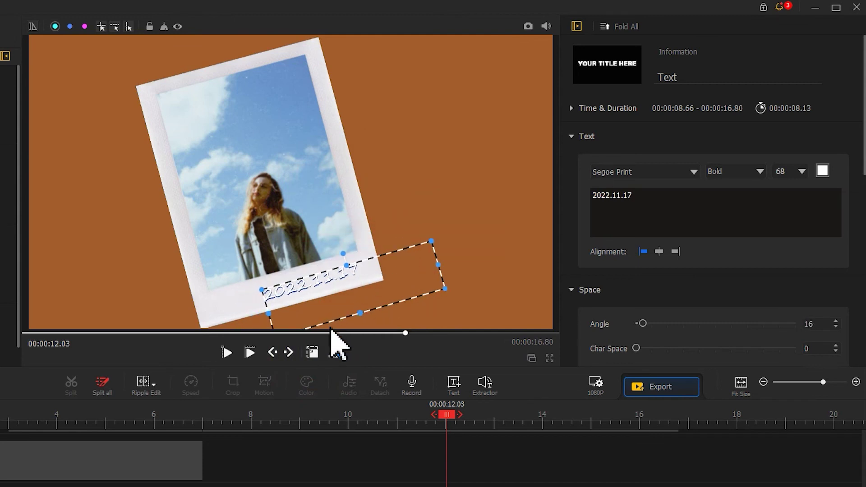
Change the date text colour to a dark grey hex value.
left_click(313, 352)
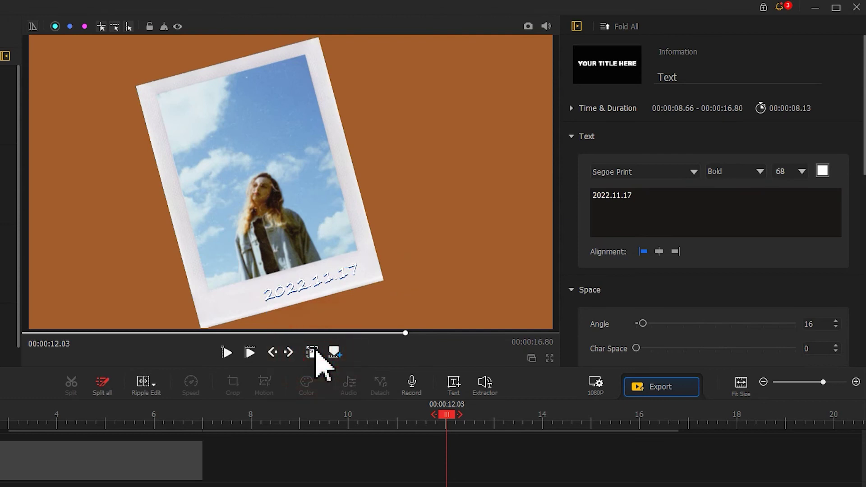
left_click(822, 176)
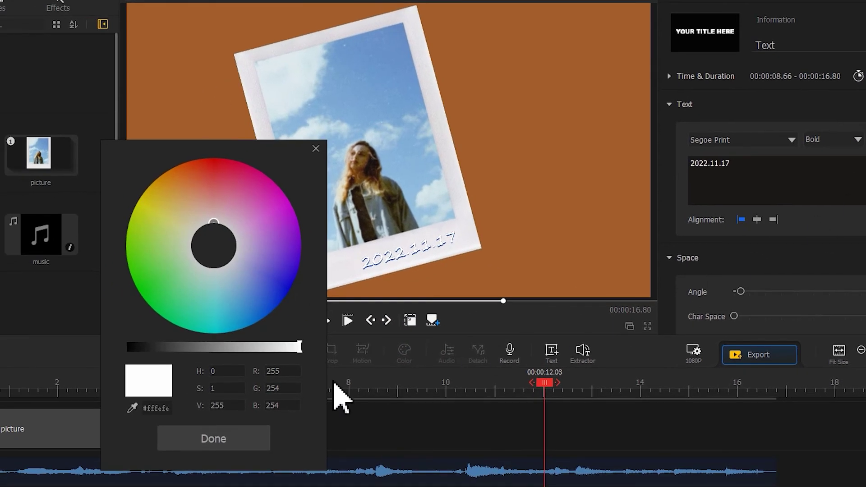
left_click_drag(174, 412, 151, 411)
key("ctrl+v")
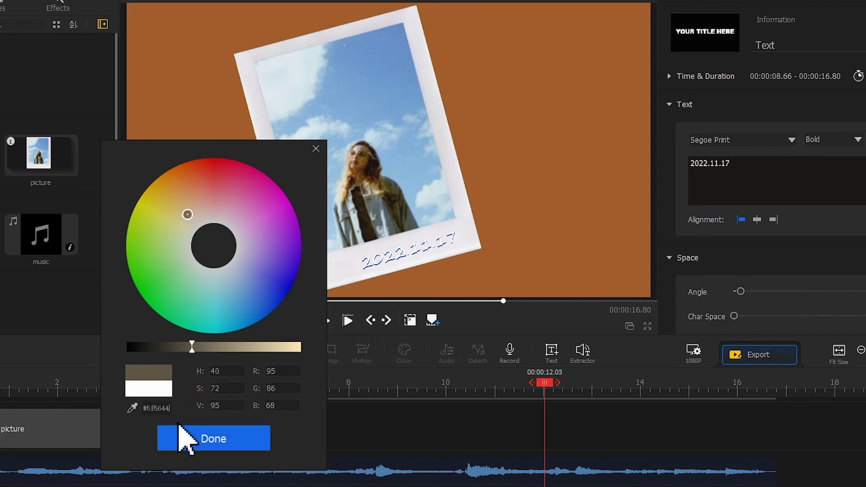
left_click(213, 440)
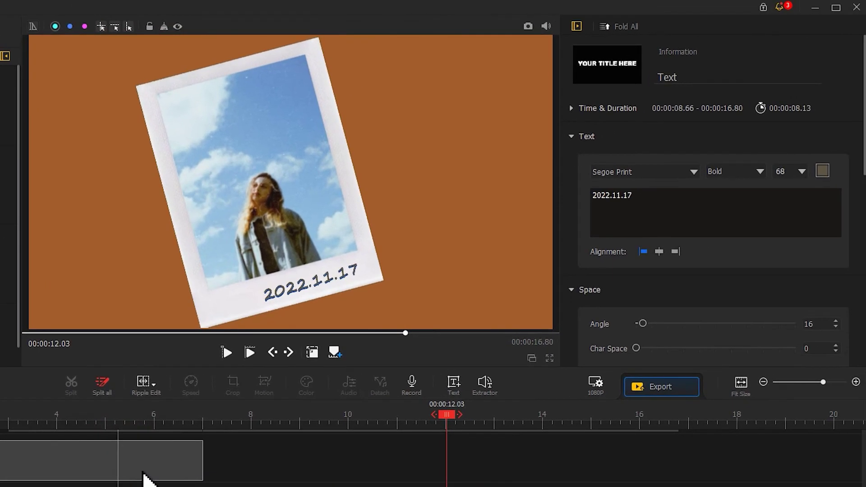
Set the date's Appear animation to Fade In lasting about 1.56 seconds.
left_click_drag(862, 135, 864, 347)
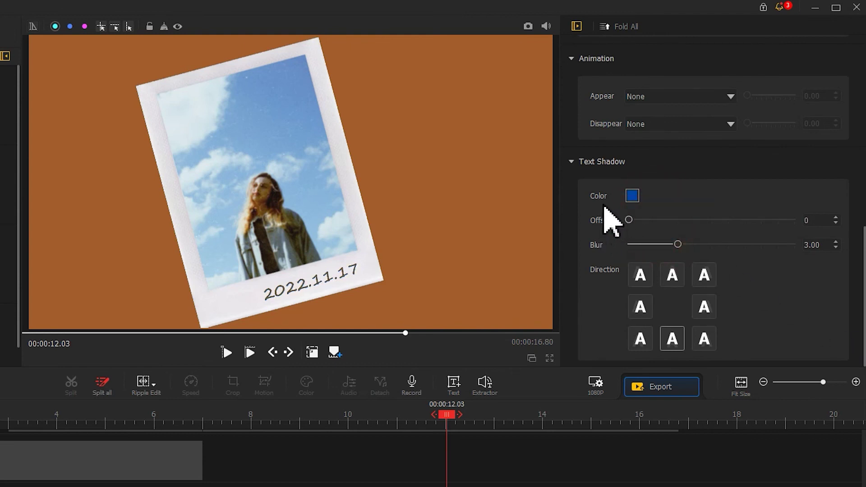
left_click(657, 94)
left_click(658, 117)
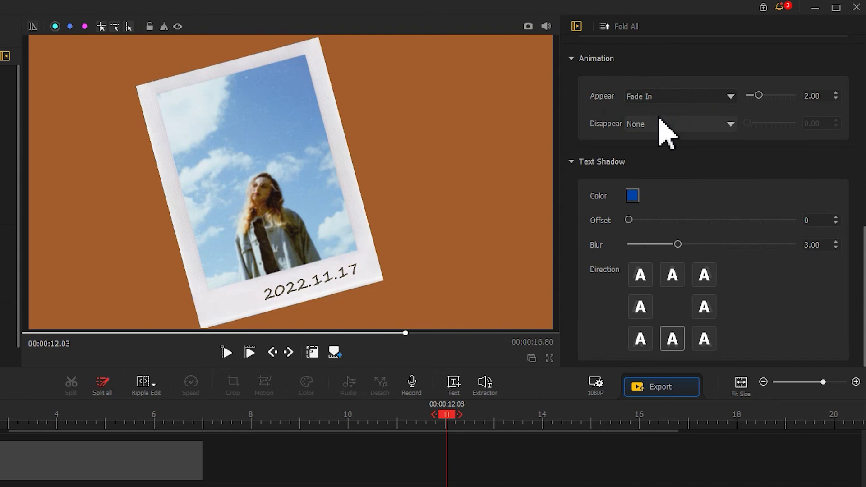
left_click_drag(760, 95, 760, 103)
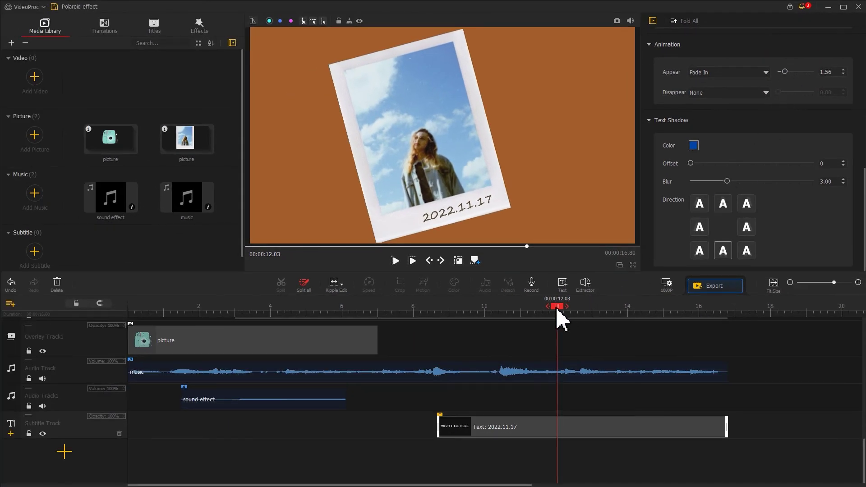
Rewind the playhead to 0 to replay the finished animation.
left_click_drag(558, 311, 129, 332)
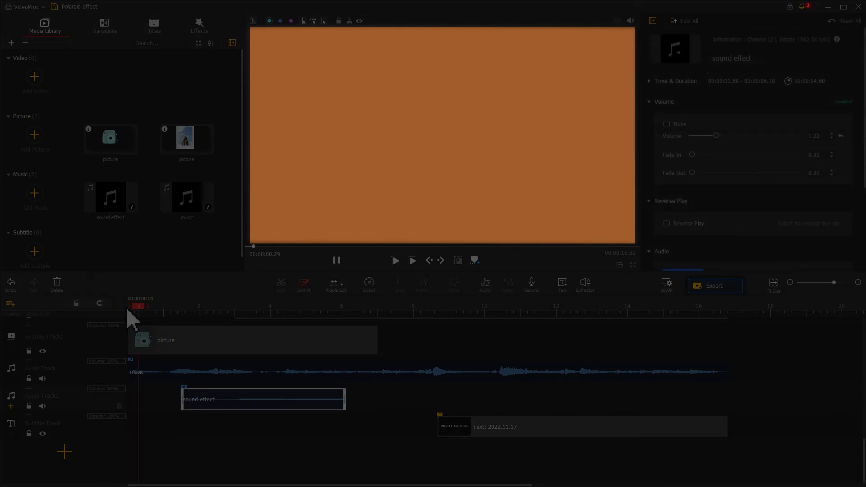